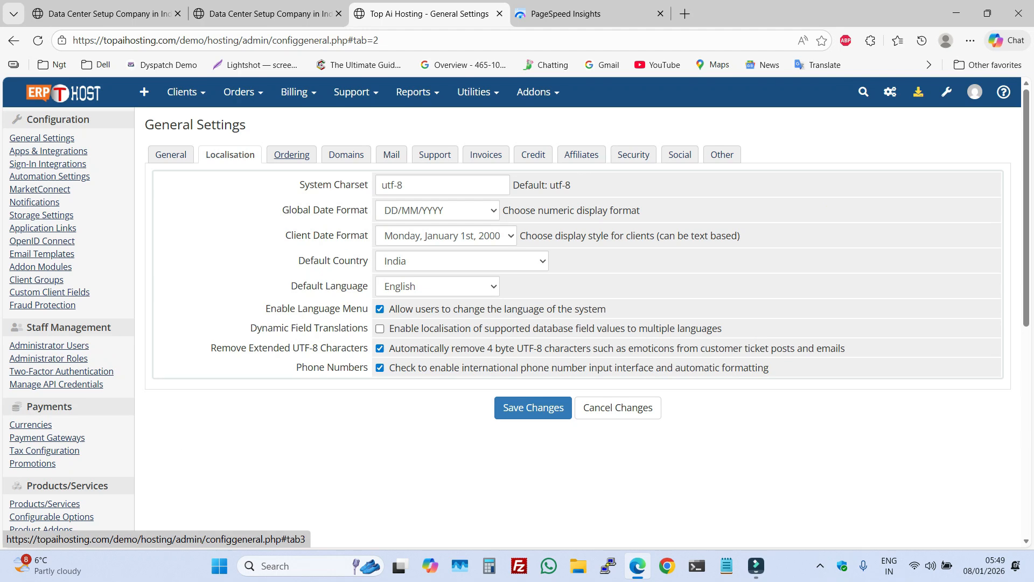
Set the default order form template to Lagom2 and save the ordering settings
left_click(292, 155)
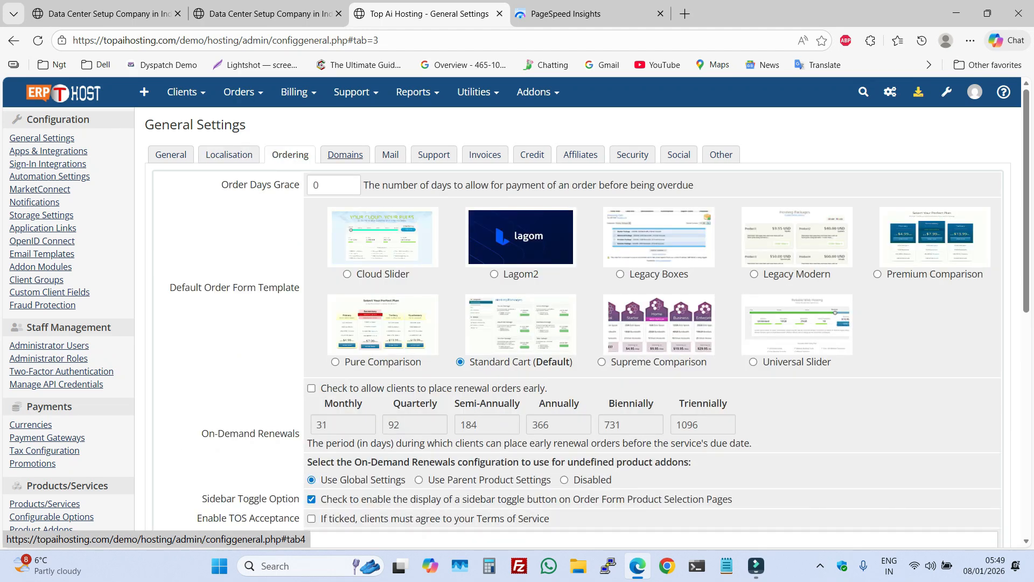
left_click(494, 274)
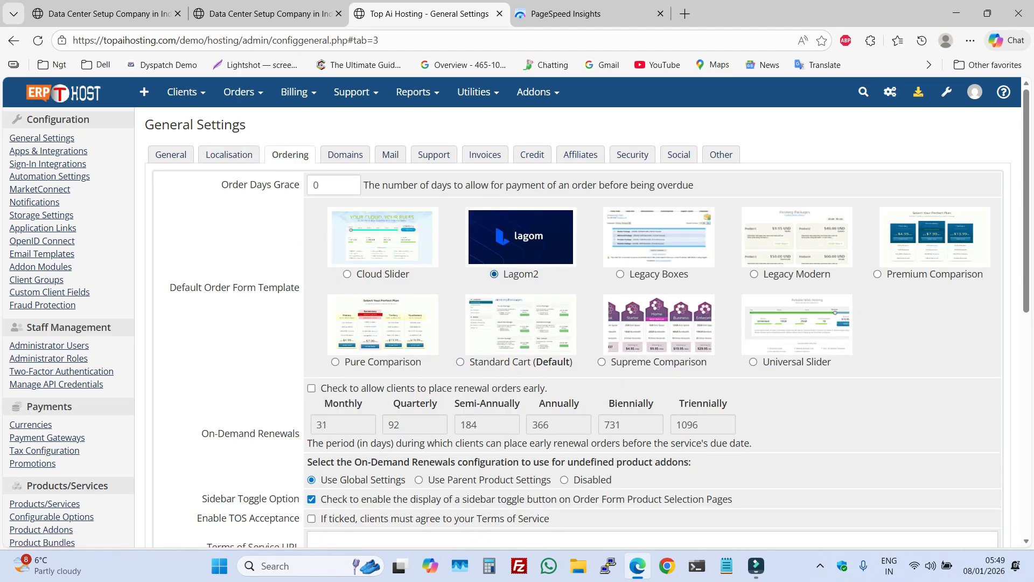
scroll(494, 273, "down", 2)
scroll(494, 274, "down", 6)
scroll(494, 274, "down", 2)
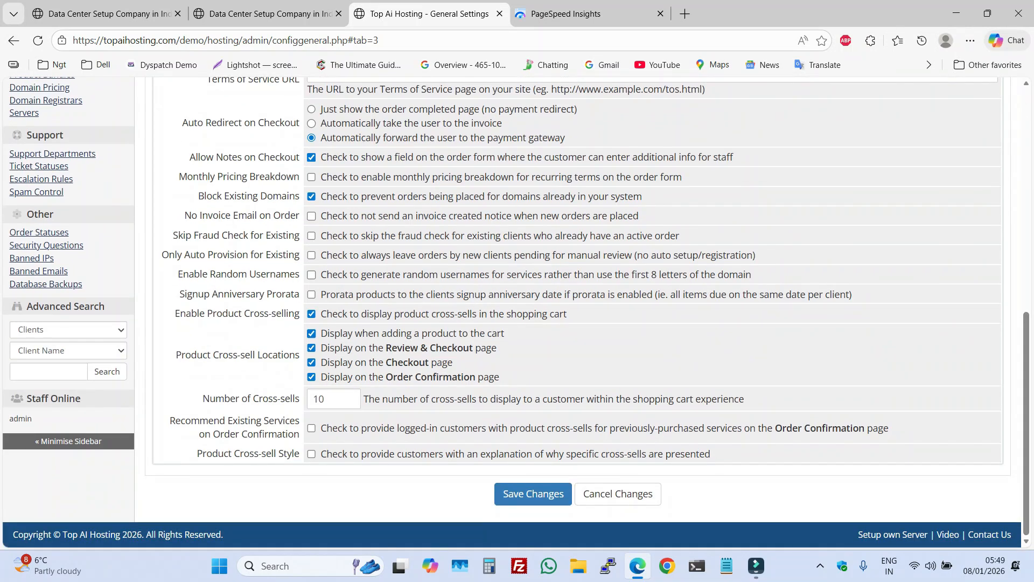
left_click(534, 494)
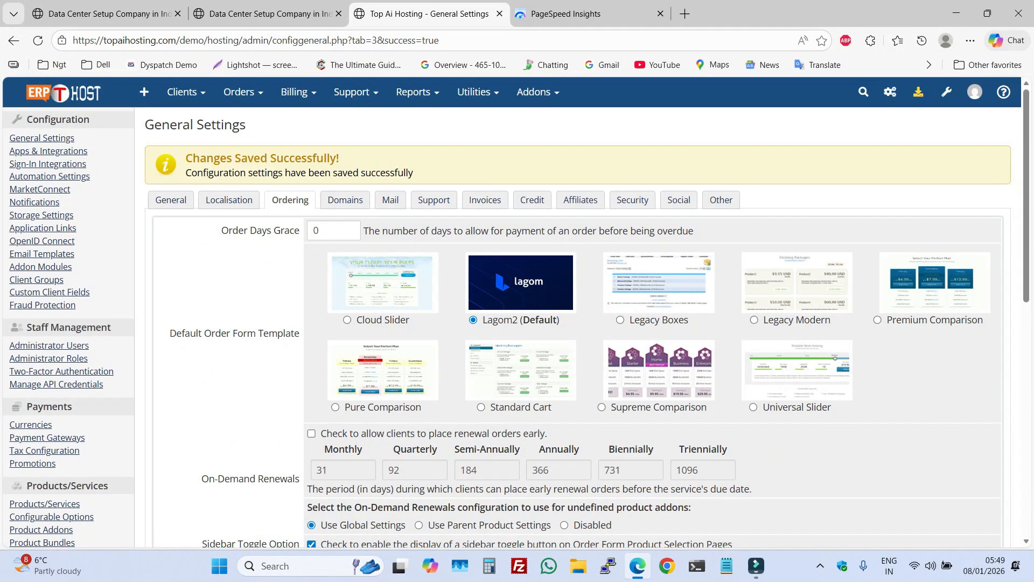
Change the default order form template to Standard Cart and save the ordering settings
left_click(345, 200)
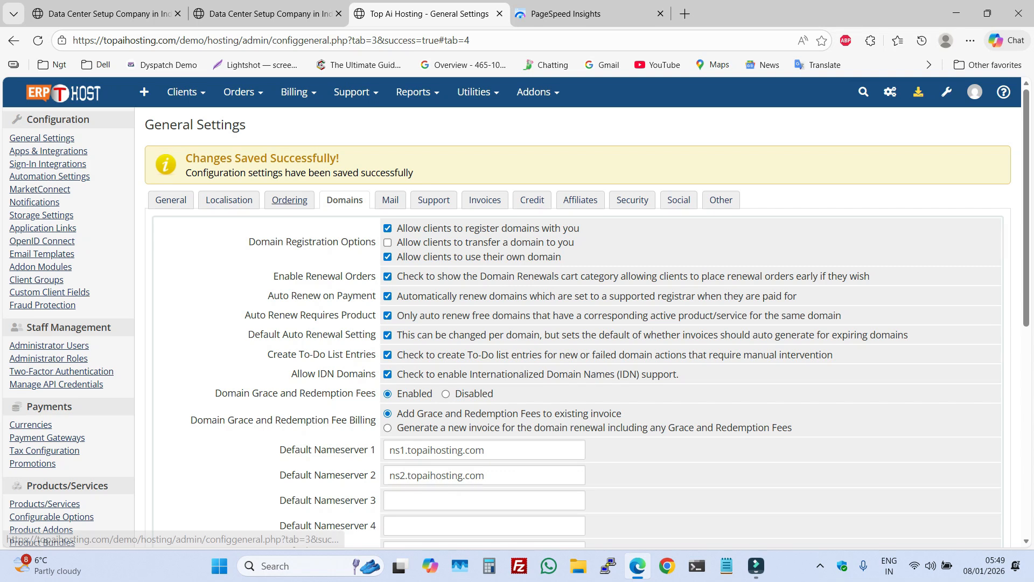
left_click(289, 200)
left_click(481, 408)
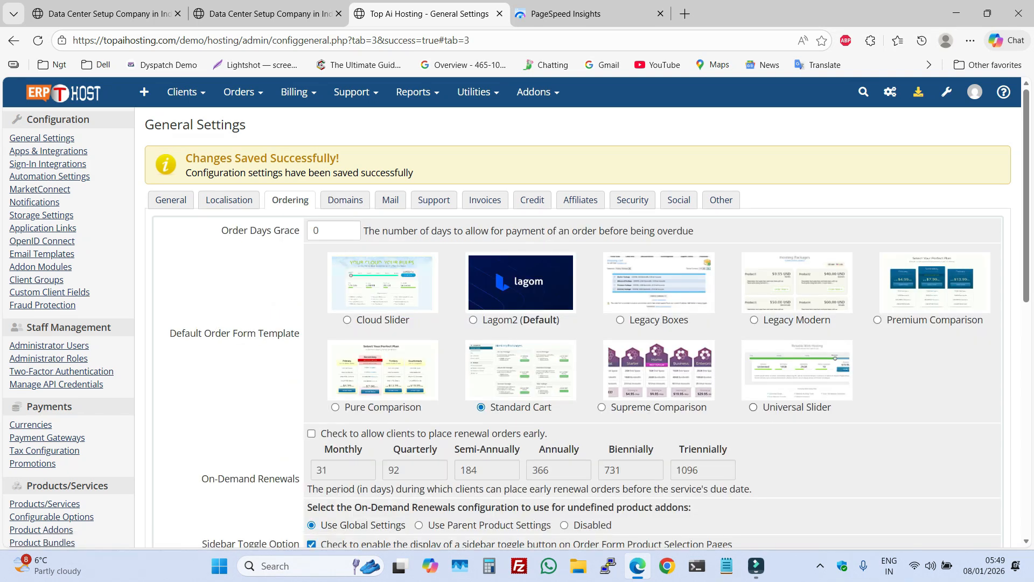
scroll(481, 408, "down", 8)
left_click(534, 494)
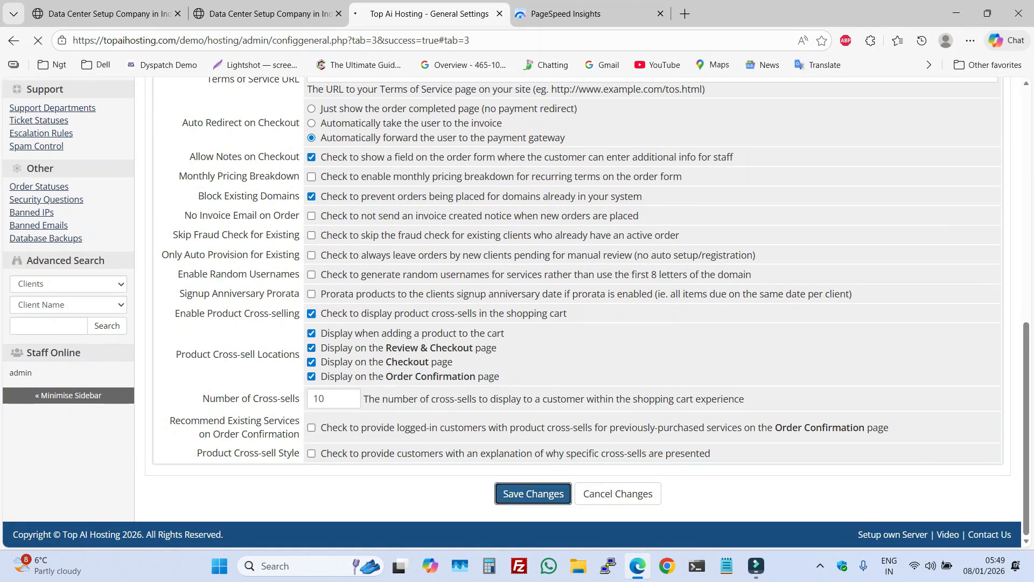
Review the general settings for domains, including the default nameservers, and for mail, support and invoices
left_click(345, 200)
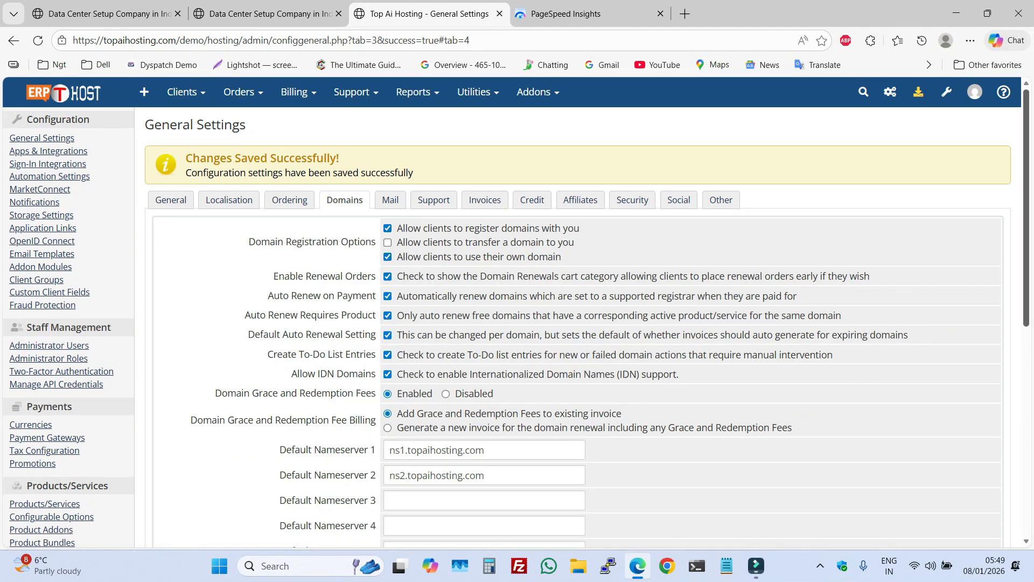
scroll(582, 313, "down", 5)
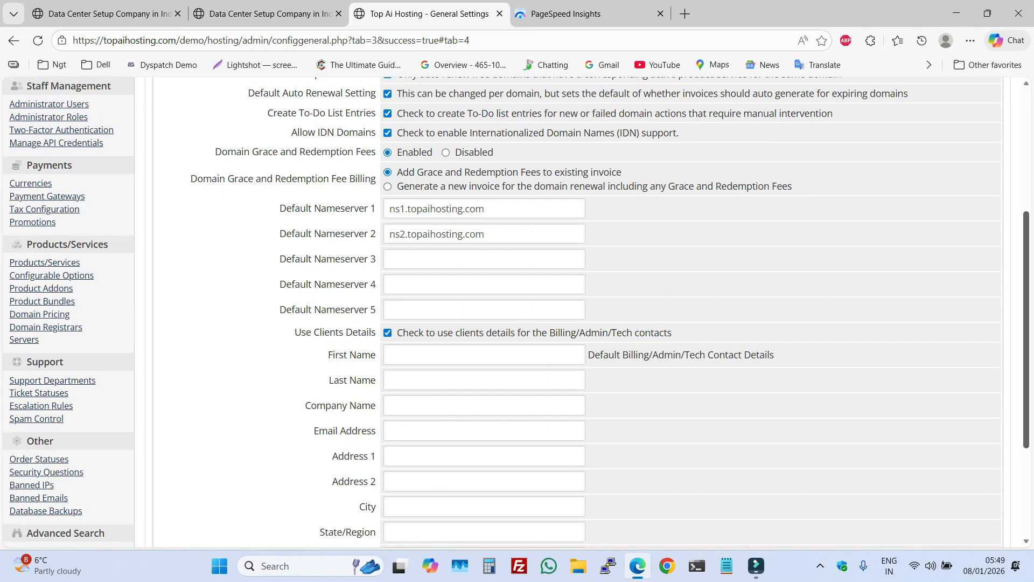
left_click_drag(1027, 329, 1027, 207)
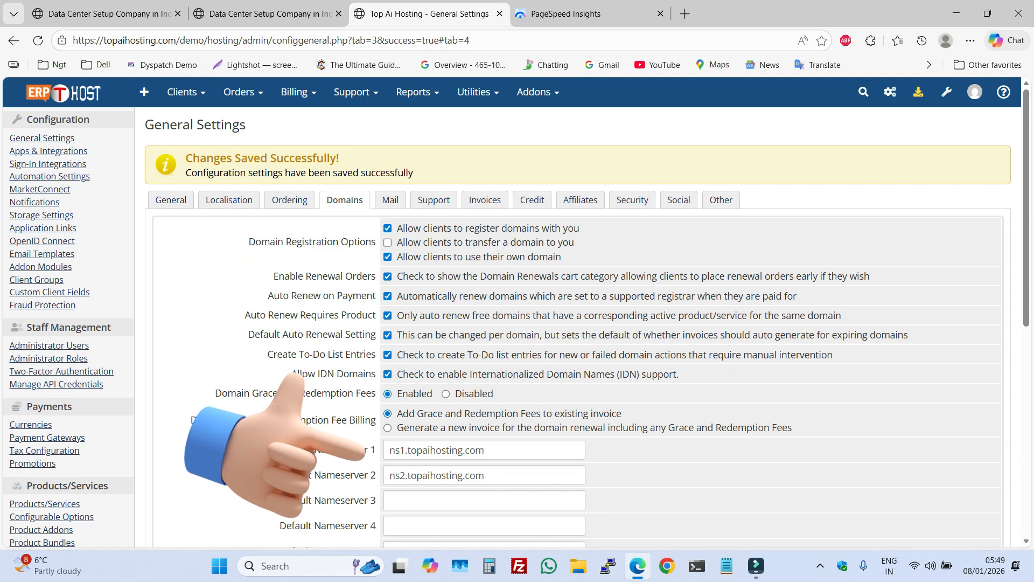
left_click(390, 200)
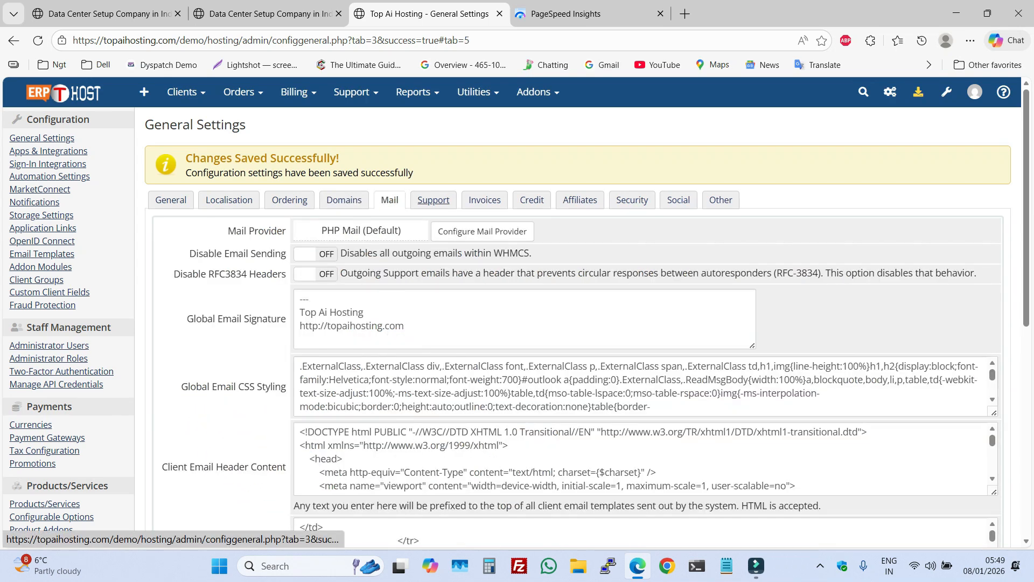
left_click(434, 201)
left_click(485, 201)
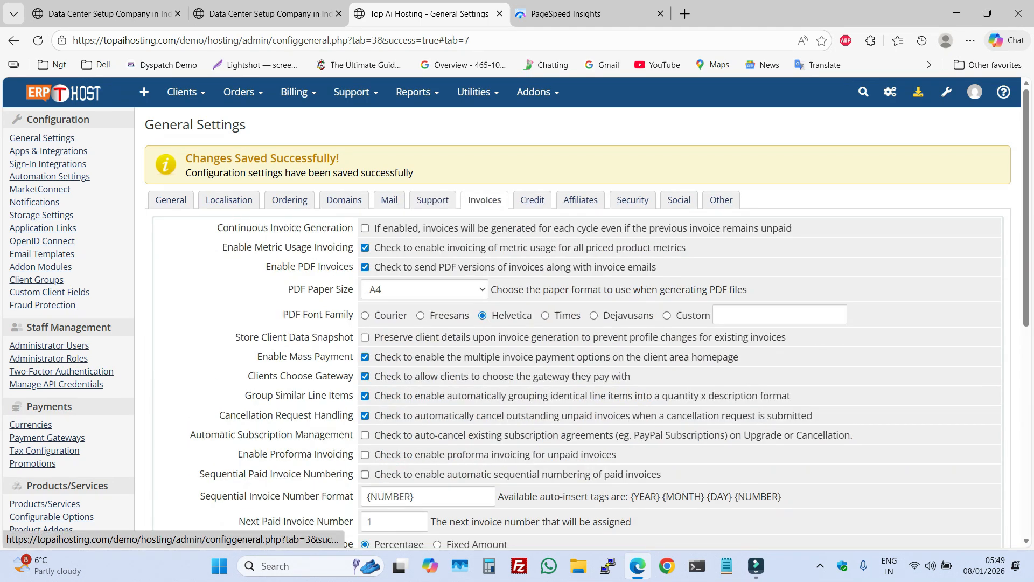
In the client credit settings, set the minimum deposit to 1000.00 and the maximum deposit to 10000.00
left_click(531, 200)
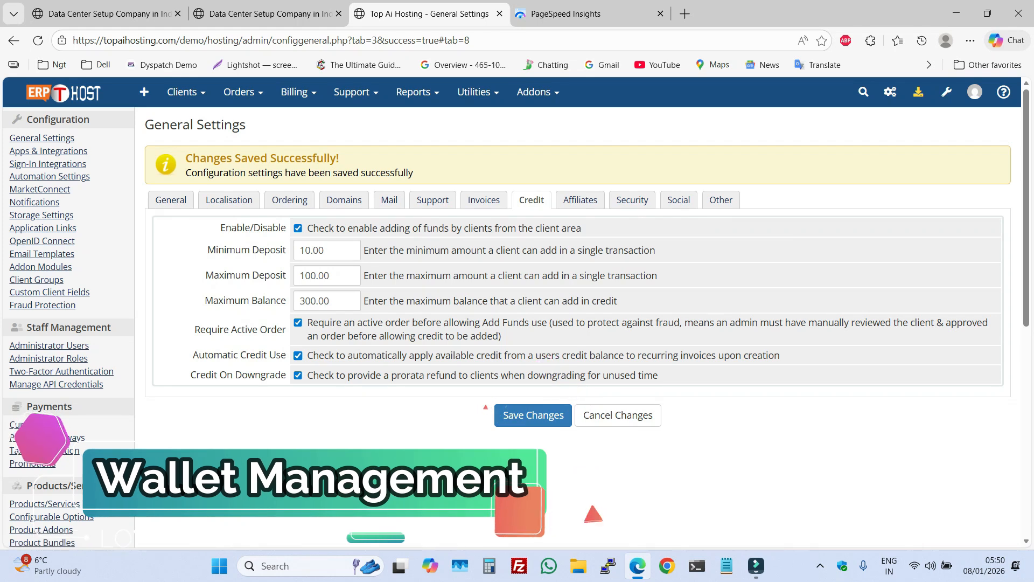
left_click(310, 251)
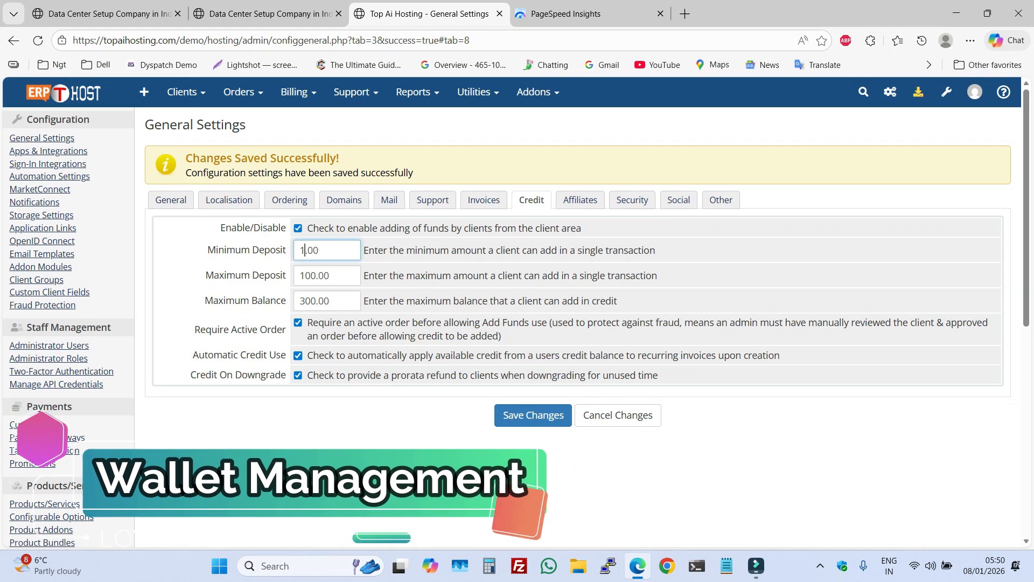
type("000")
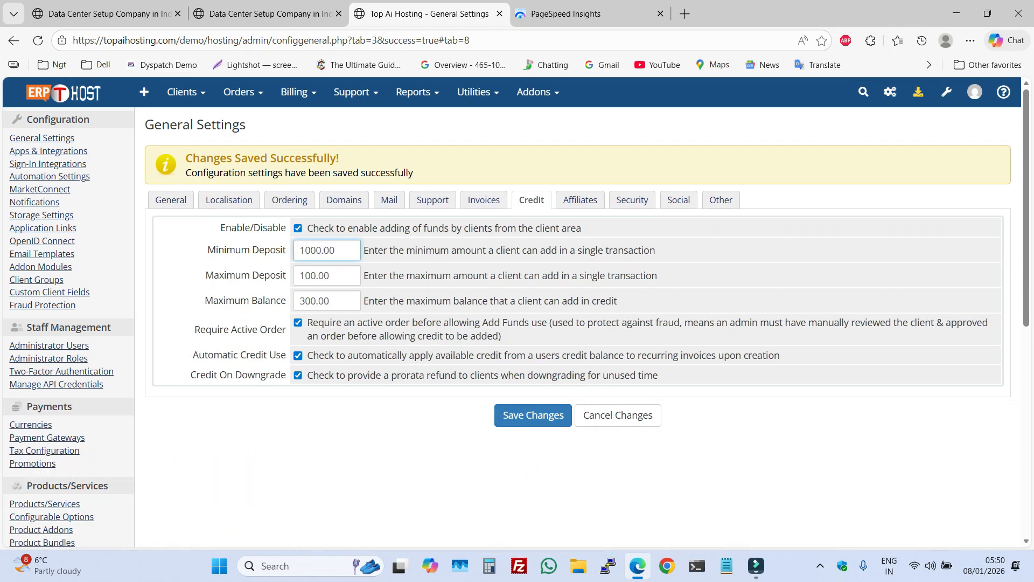
left_click(316, 276)
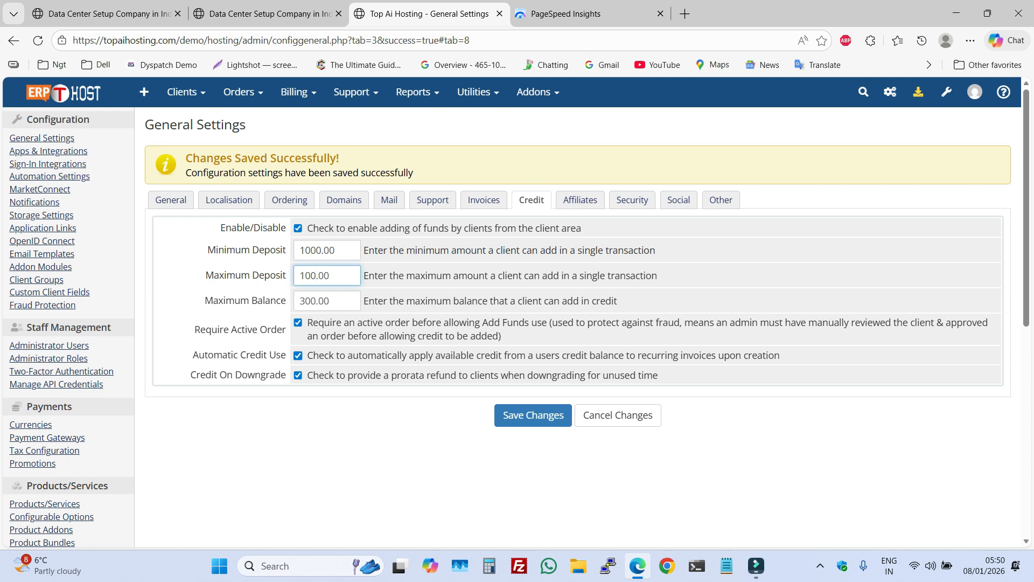
type("00")
Set the maximum credit balance to 300000.00, disable the active order requirement for adding funds, and save
left_click(316, 301)
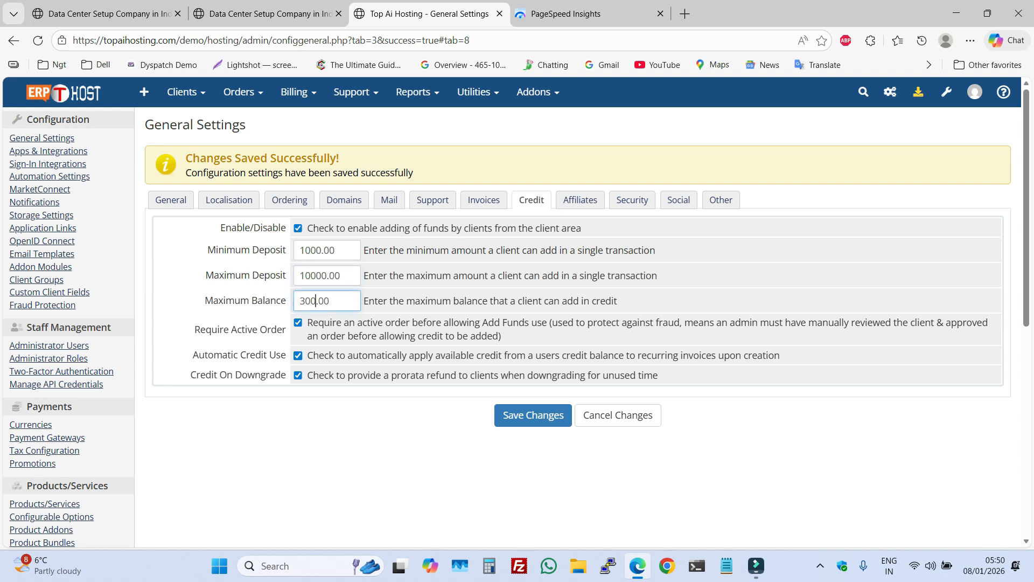
type("0000")
key("BackSpace")
left_click(298, 323)
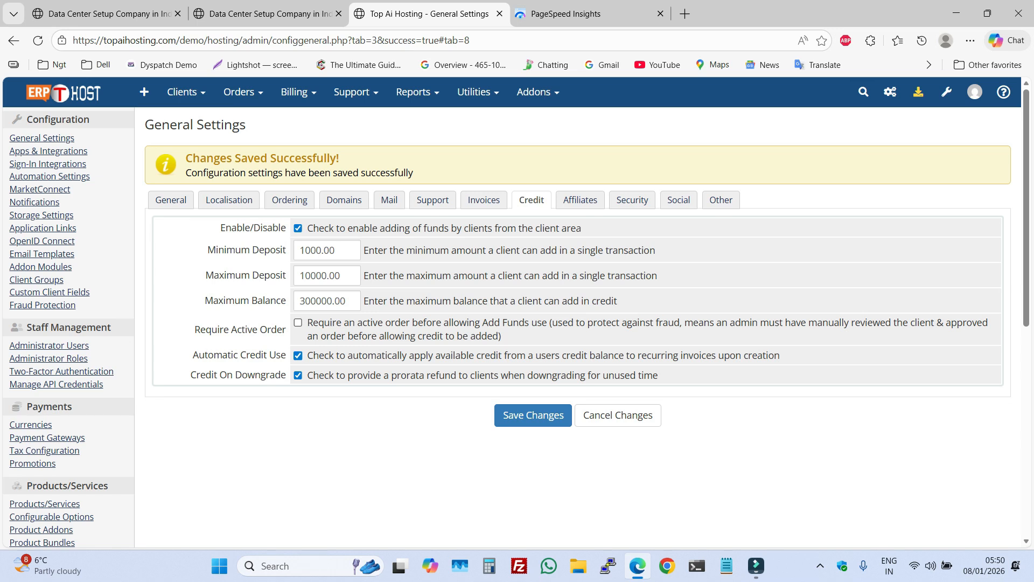
left_click(546, 418)
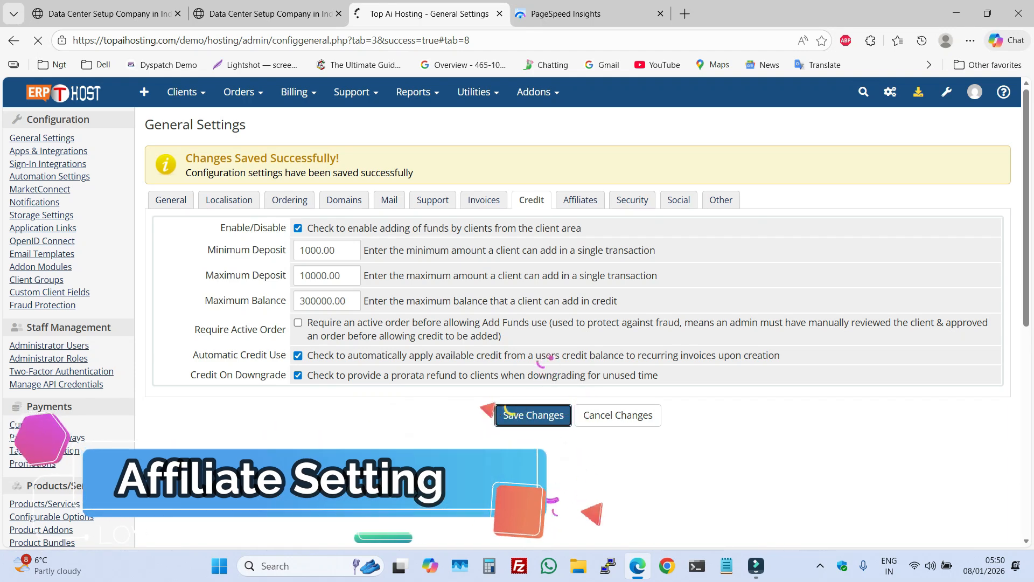
Set the affiliate earning percentage to 10% and save the affiliate settings
left_click(581, 200)
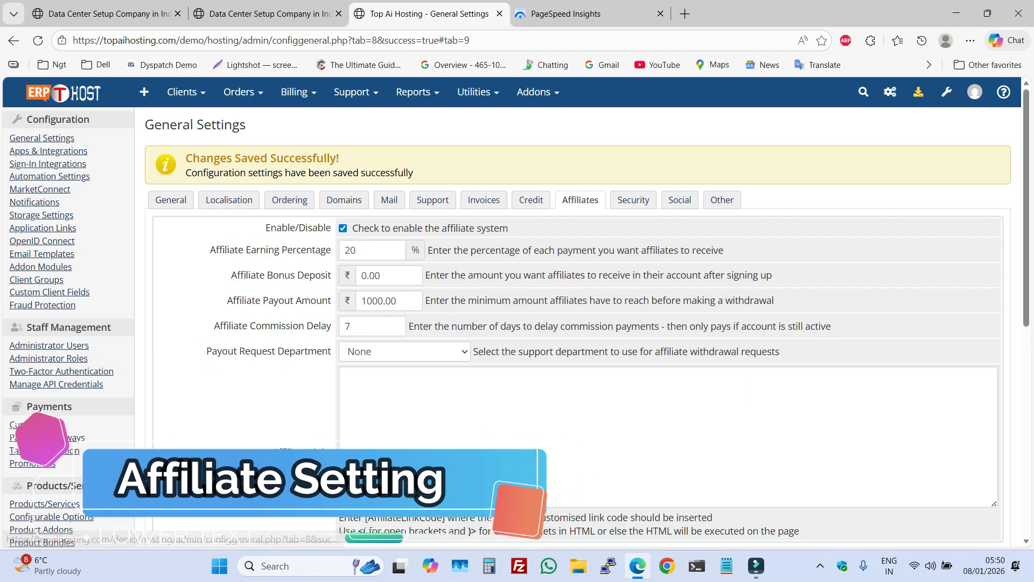
double_click(350, 250)
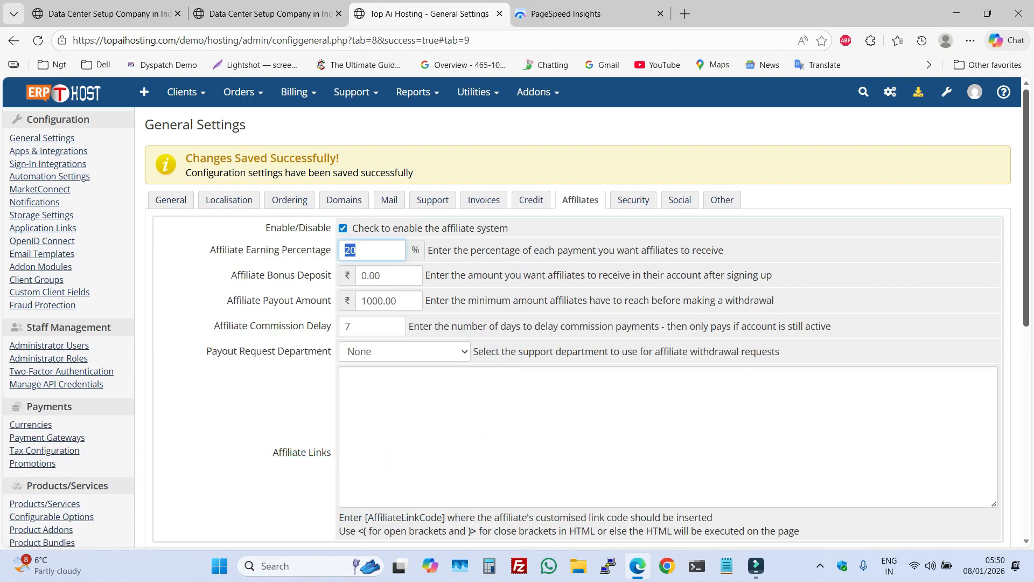
left_click_drag(1026, 208, 1026, 226)
type("10")
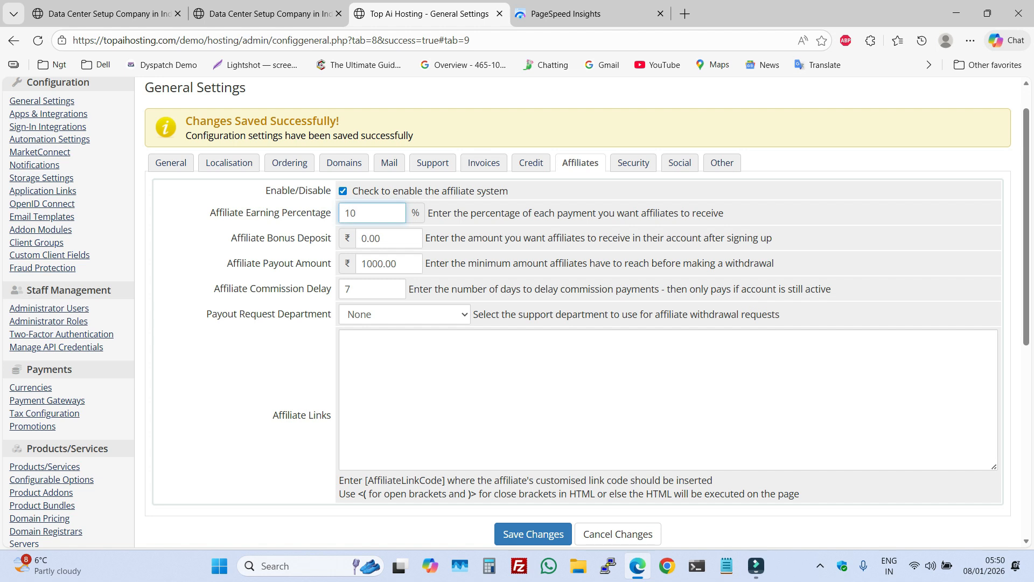
left_click_drag(361, 238, 367, 238)
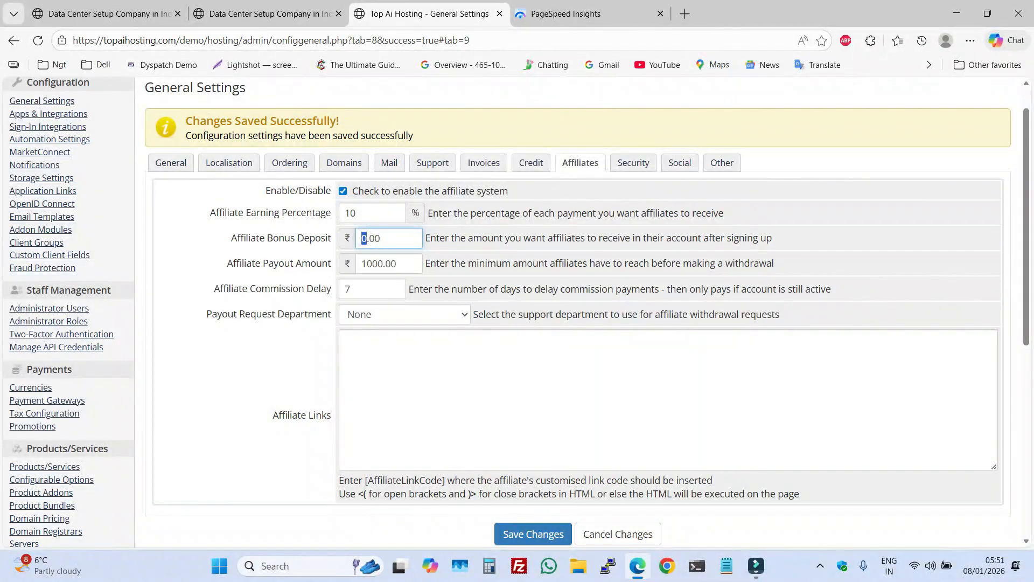
left_click_drag(361, 263, 383, 264)
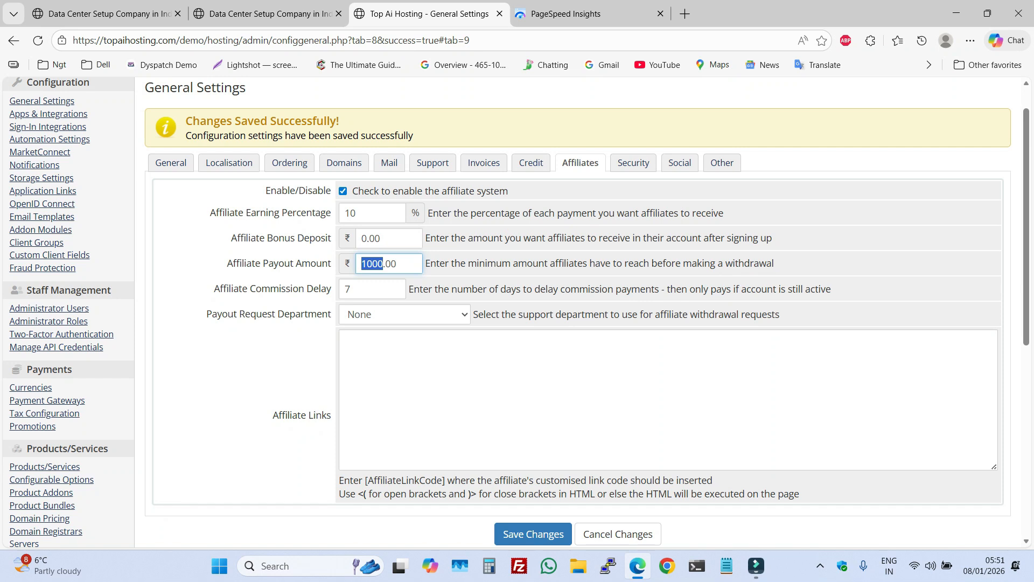
left_click(356, 290)
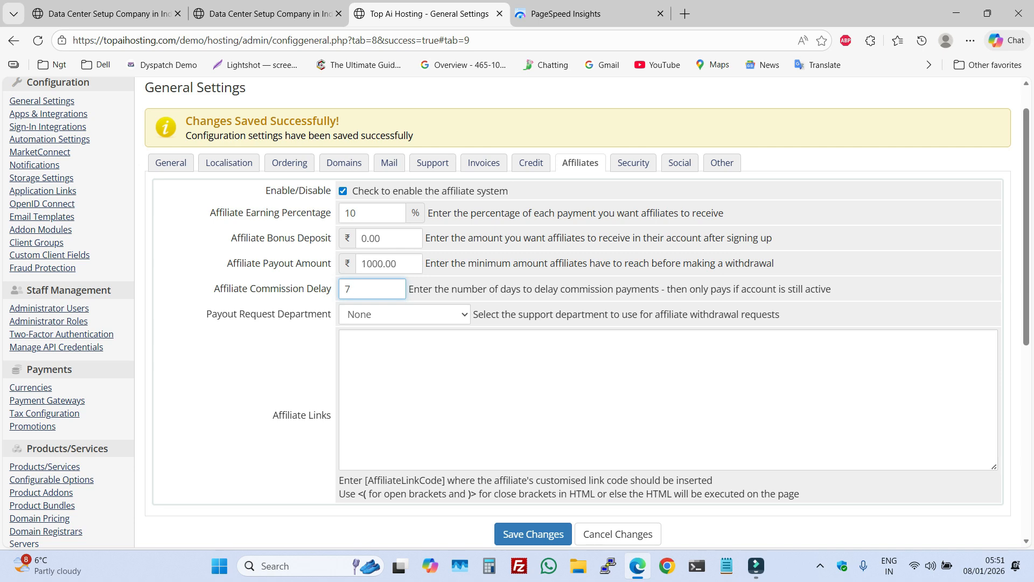
double_click(348, 289)
left_click(533, 534)
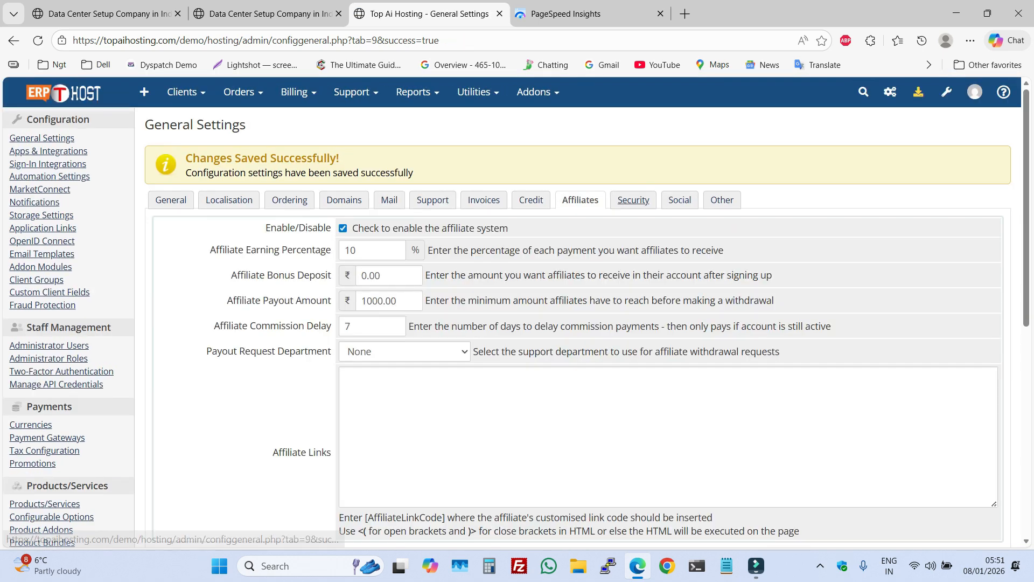
Examine the security, social account and other general settings, including captcha, whitelisted IPs and marketing email options
left_click(634, 200)
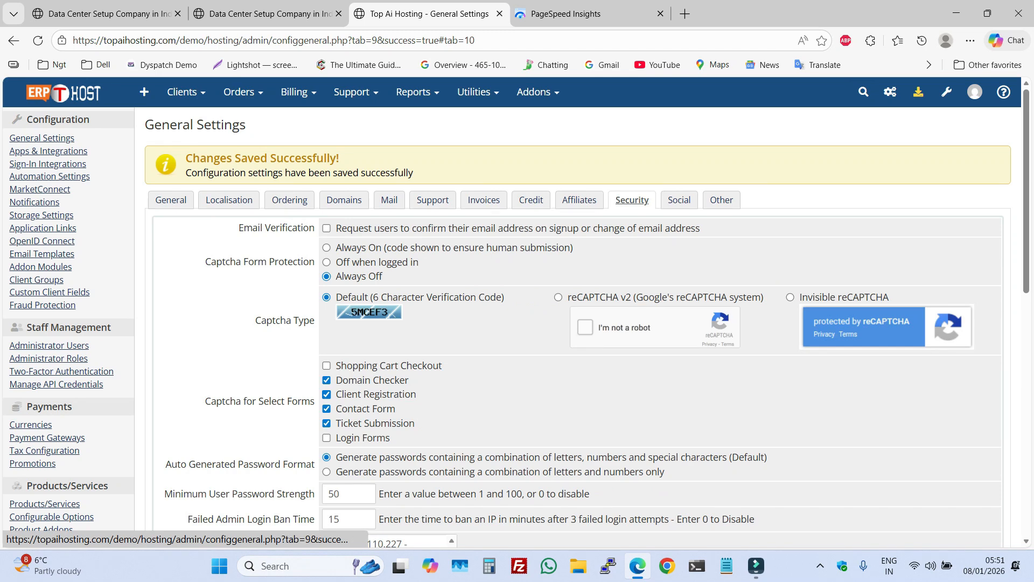
scroll(634, 270, "down", 3)
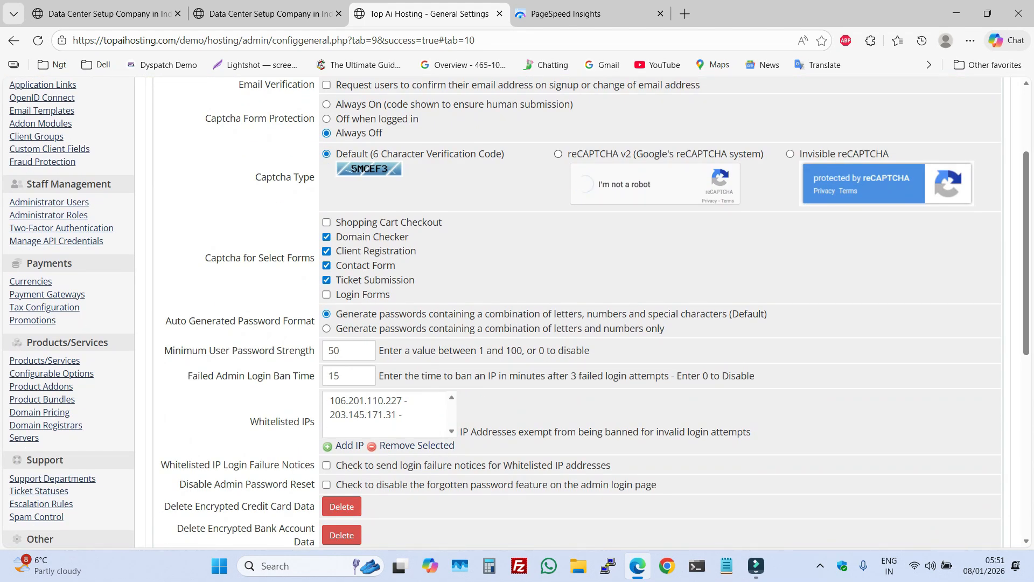
scroll(577, 313, "down", 4)
scroll(578, 312, "up", 6)
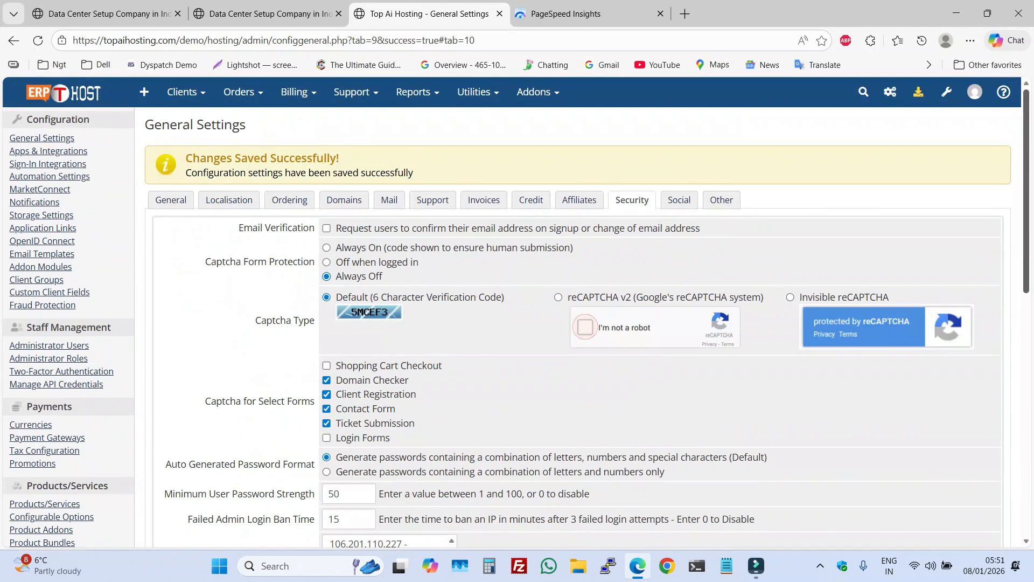
left_click(679, 200)
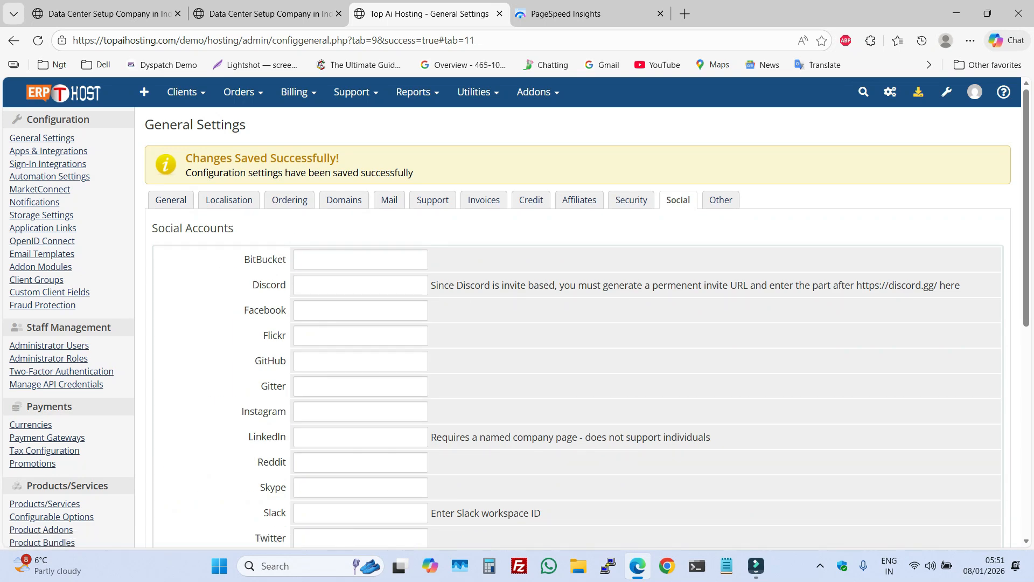
left_click(721, 200)
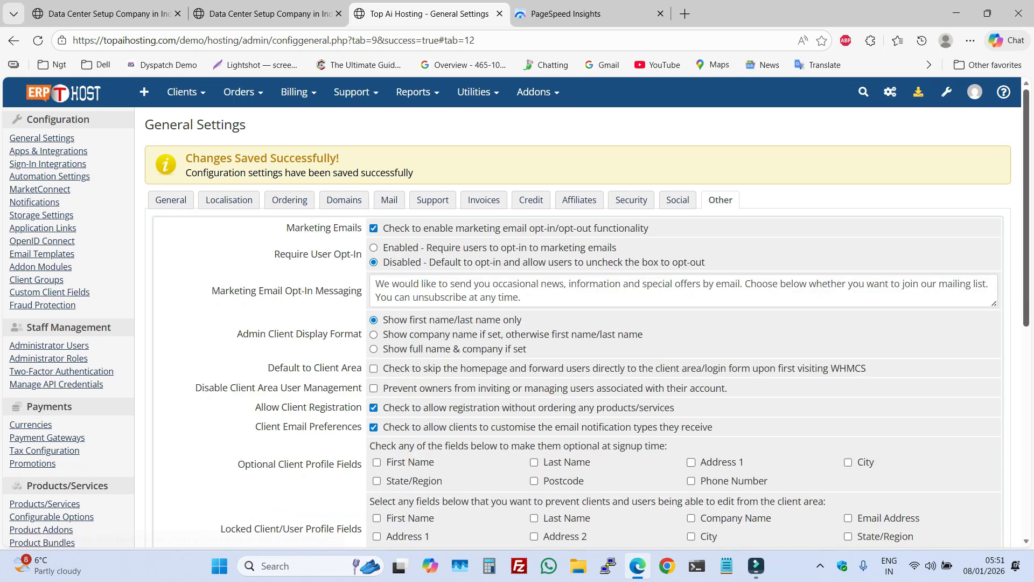
scroll(578, 312, "down", 10)
scroll(577, 313, "up", 10)
Look through the system settings and open the Servers configuration to review the configured servers
left_click(947, 92)
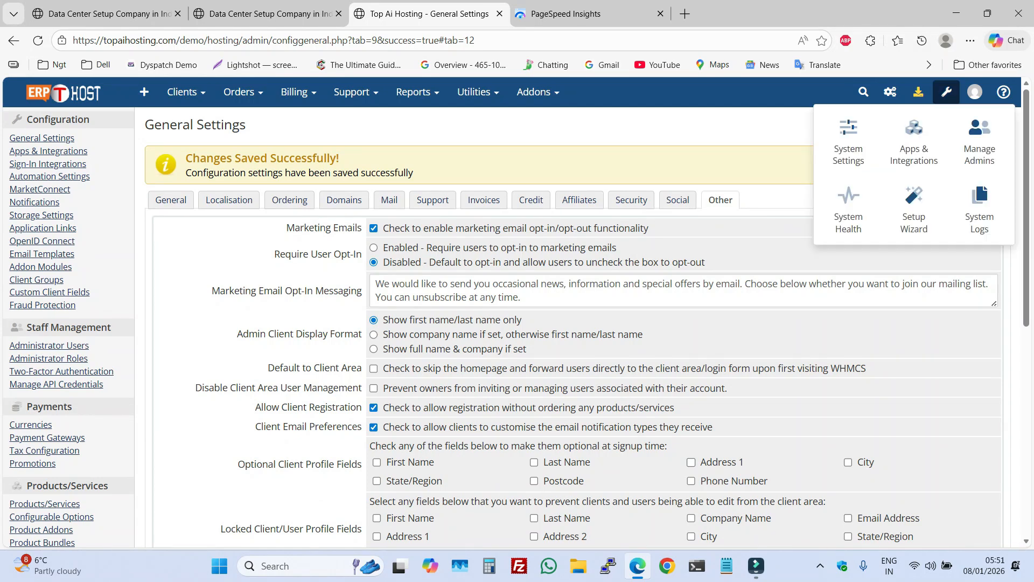
left_click(848, 143)
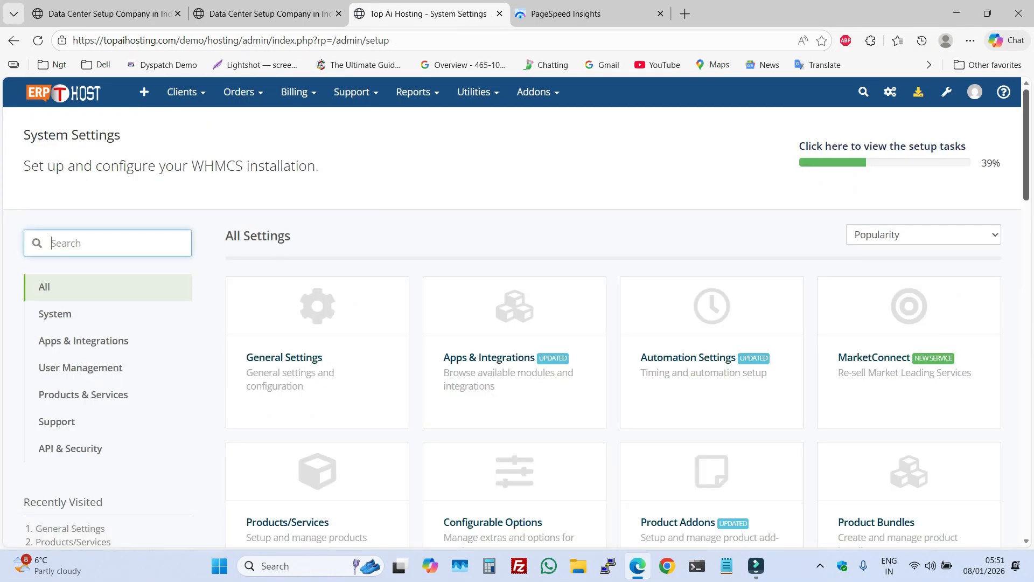
scroll(539, 313, "down", 5)
scroll(539, 312, "up", 5)
scroll(538, 312, "down", 6)
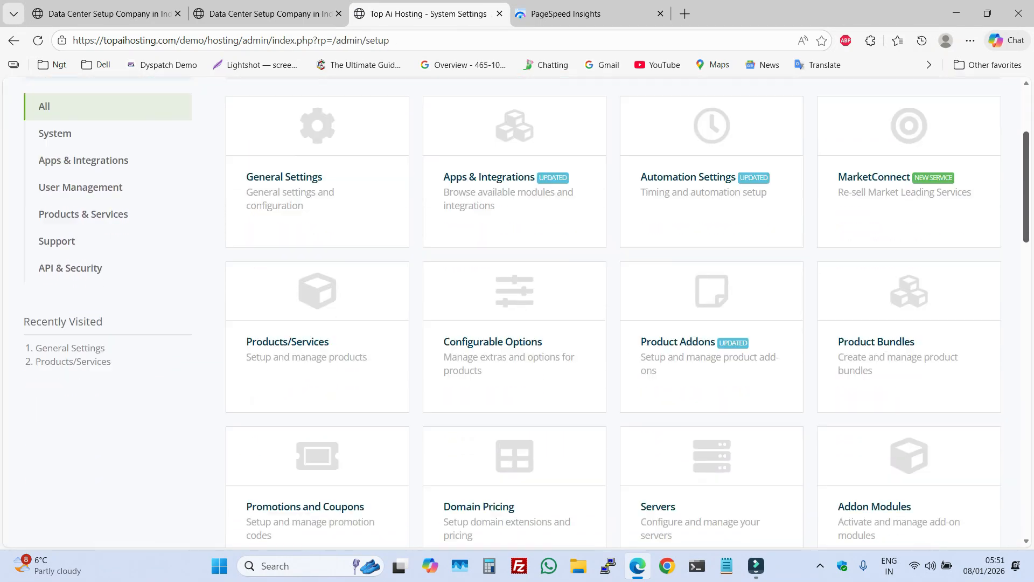
scroll(539, 312, "down", 1)
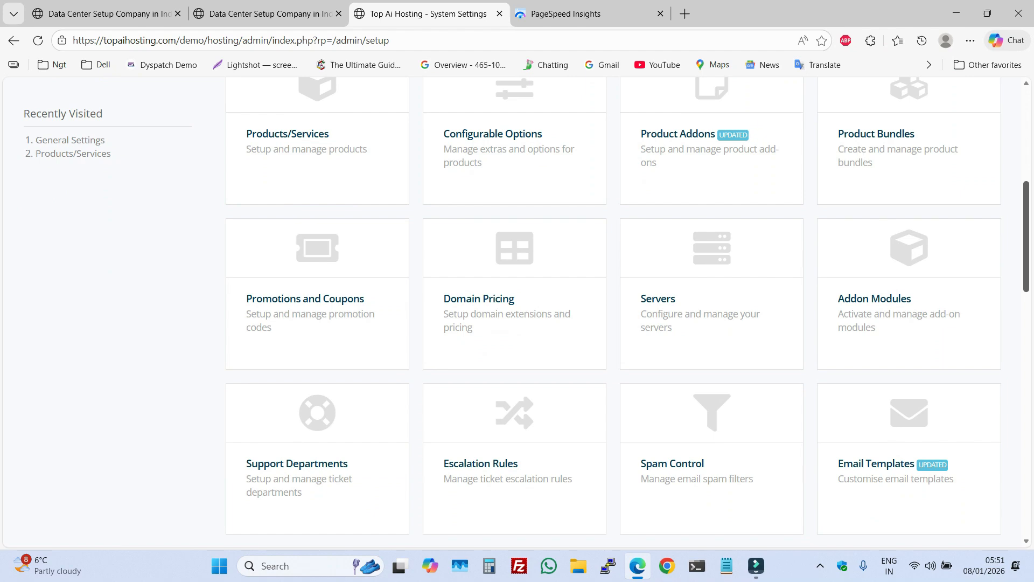
scroll(539, 313, "up", 2)
scroll(711, 366, "down", 2)
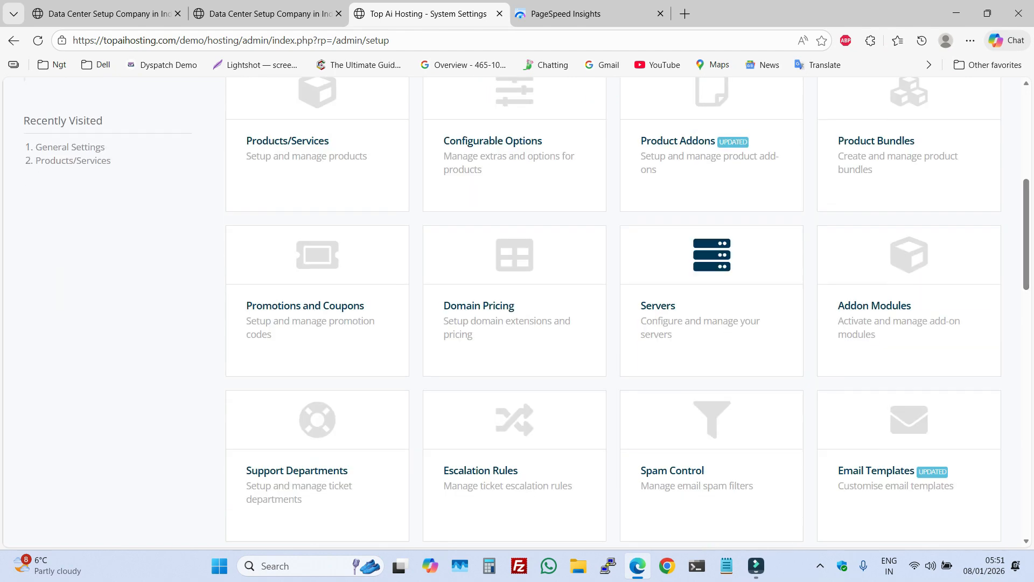
left_click(711, 367)
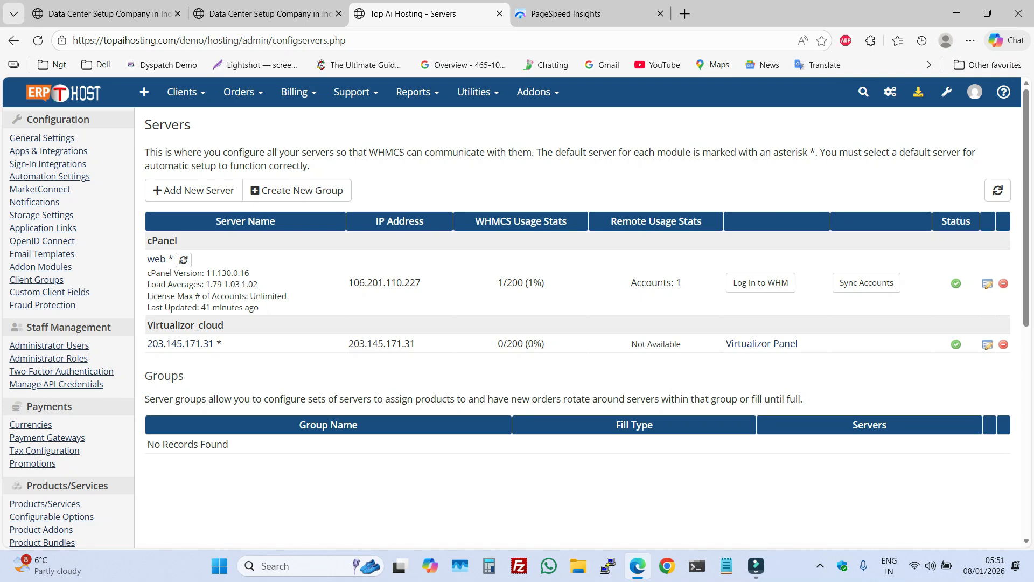
Open the Domain Pricing settings and view the registration, transfer and renewal pricing for .com
left_click(947, 92)
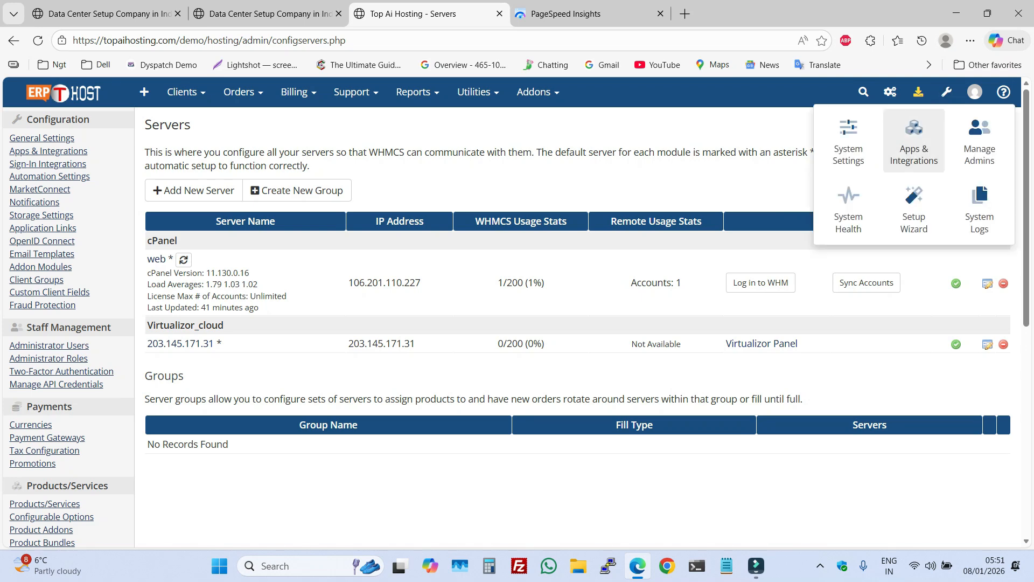
left_click(848, 141)
scroll(512, 312, "down", 10)
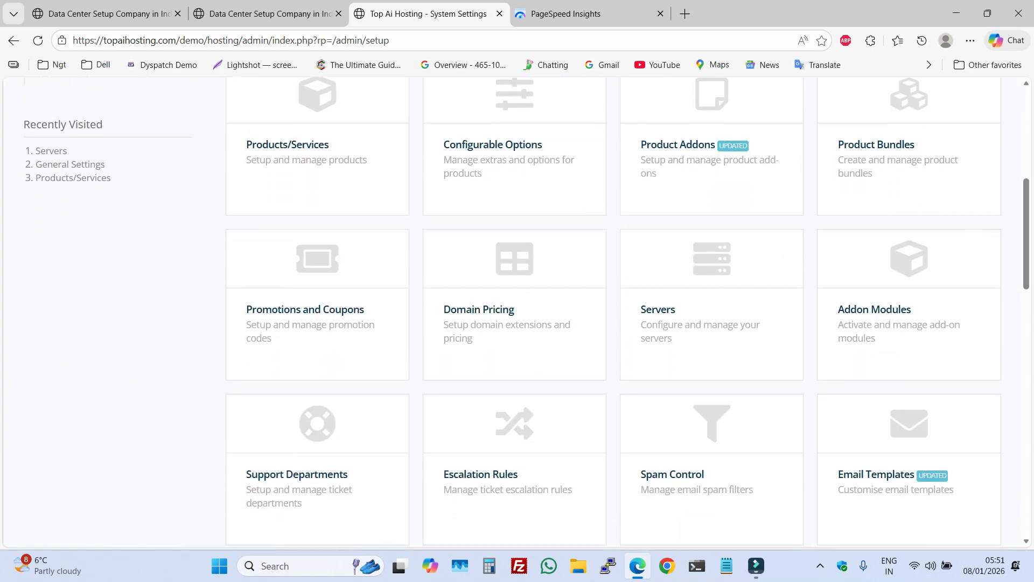
left_click(515, 101)
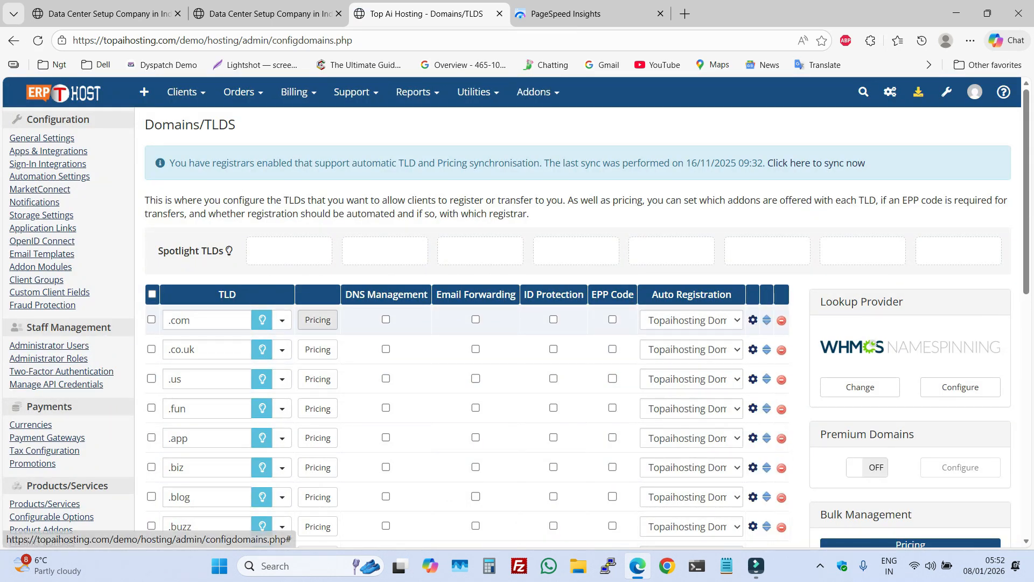
left_click(317, 319)
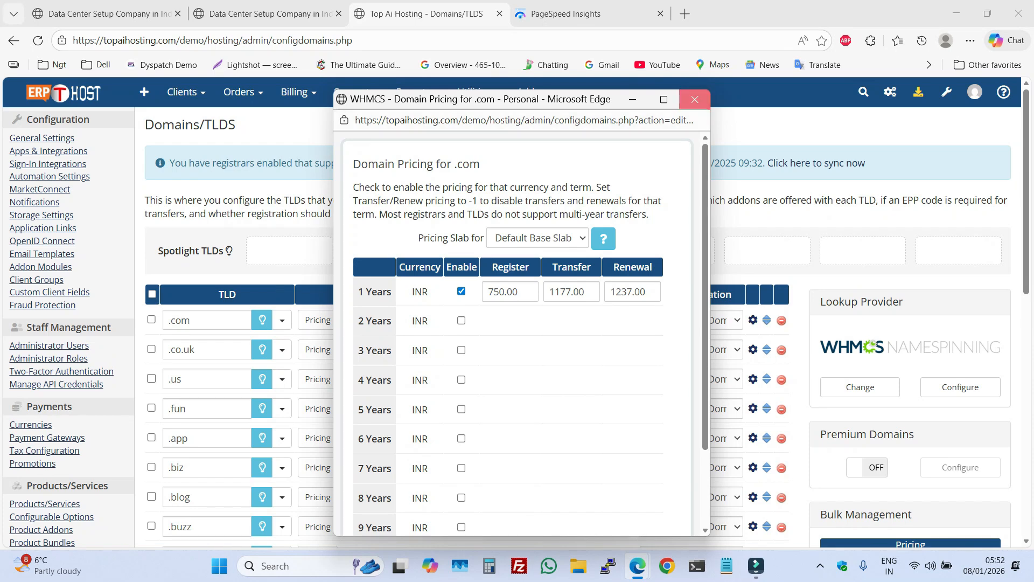
left_click(695, 99)
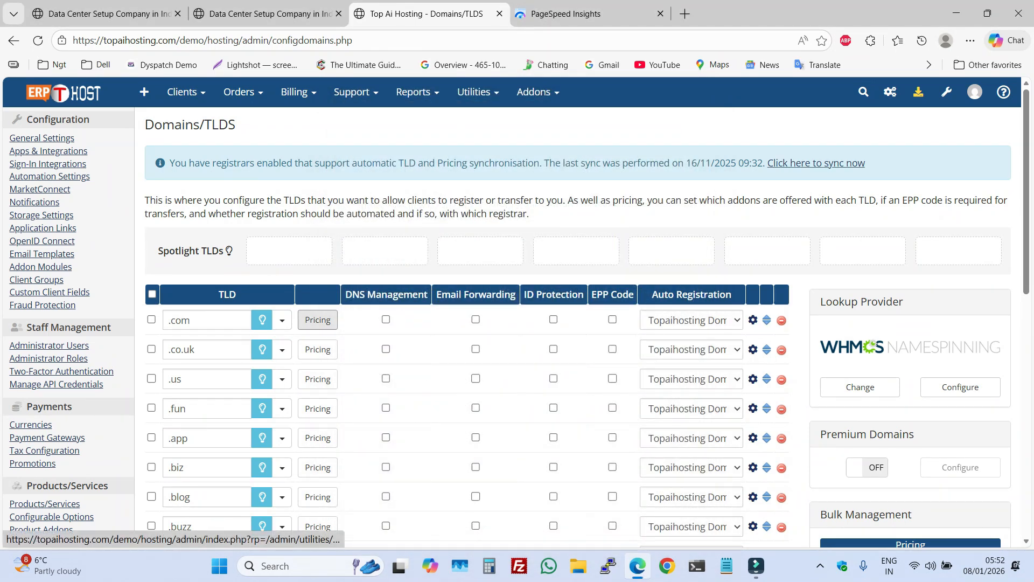
Start the registrar TLD sync with a 10% profit margin, x.00 rounding, redemption/grace fee sync and automatic registration enabled
left_click(816, 163)
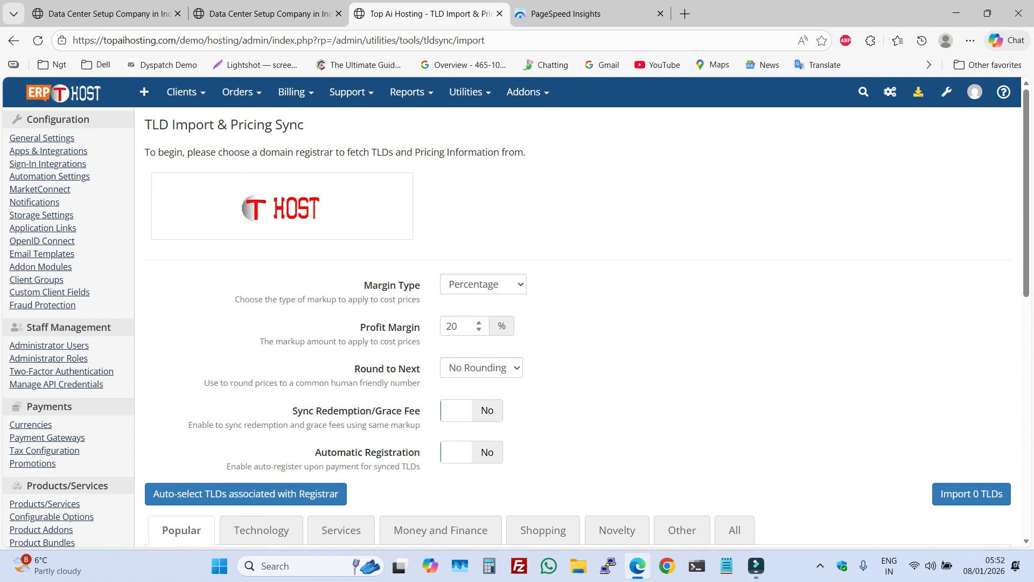
double_click(457, 325)
type("10")
scroll(516, 312, "down", 2)
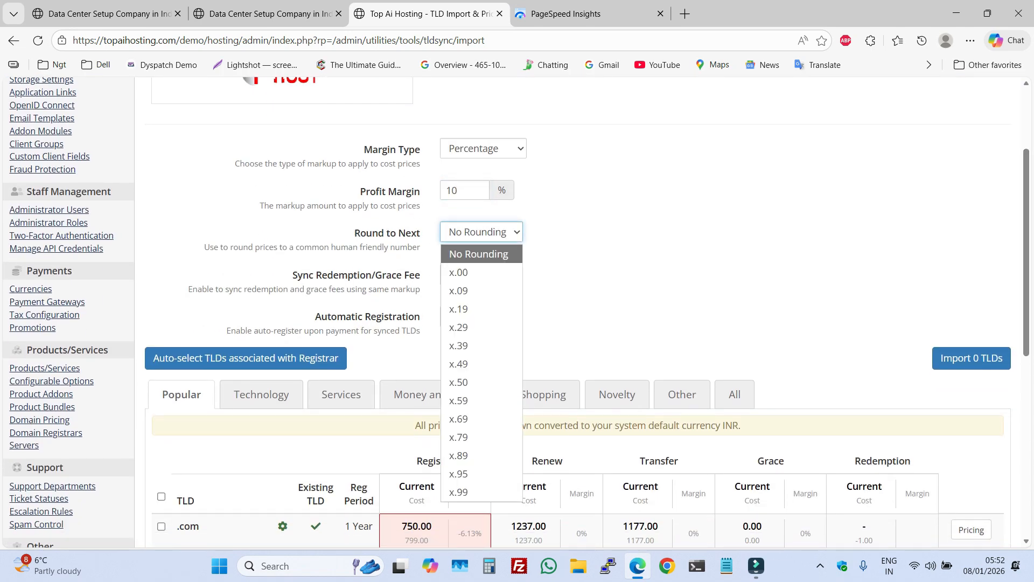
left_click(466, 272)
left_click(472, 275)
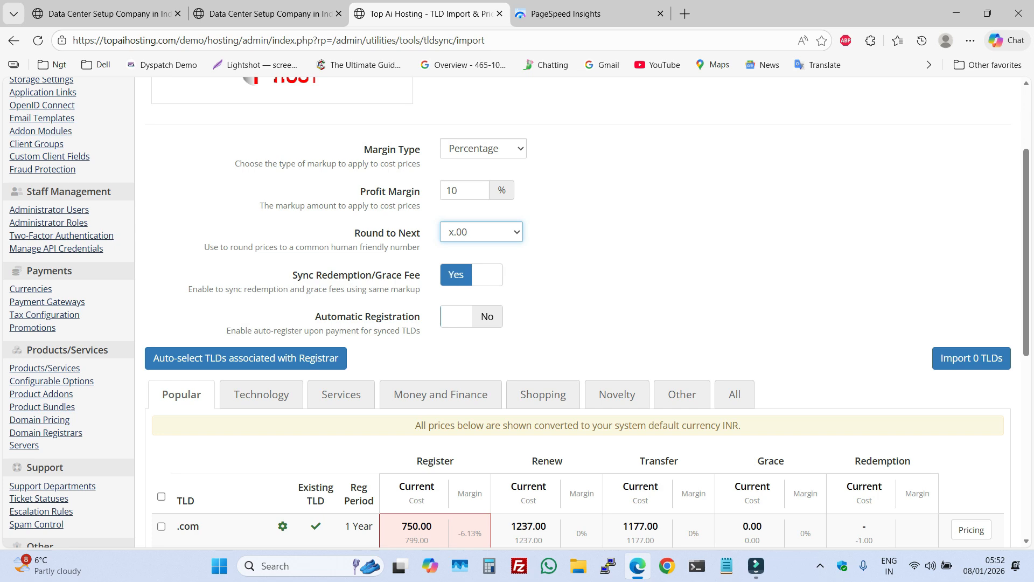
left_click(472, 317)
Select all TLDs associated with the registrar, import them, and reopen the registrar's sync settings
scroll(472, 316, "down", 3)
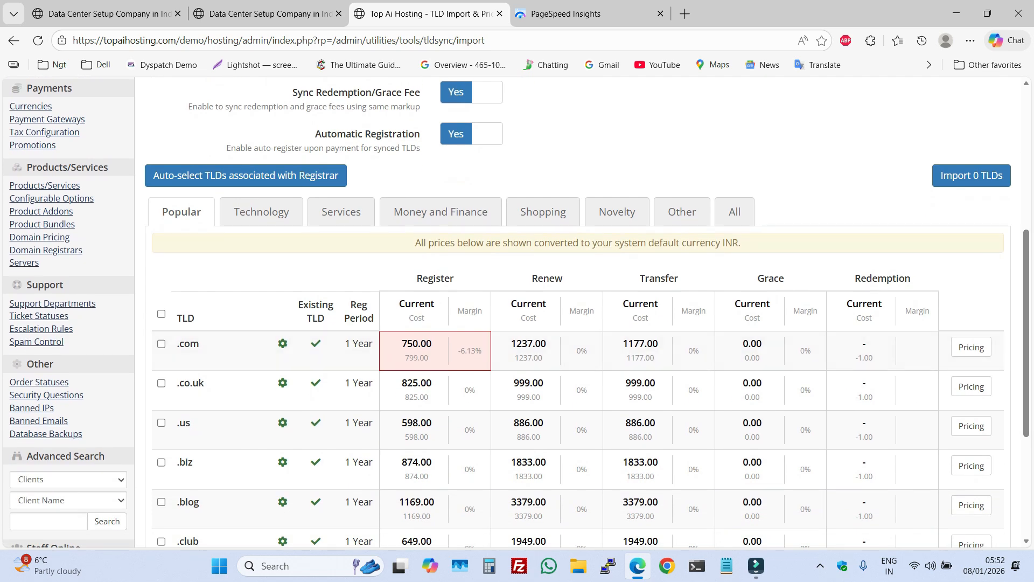
left_click(734, 212)
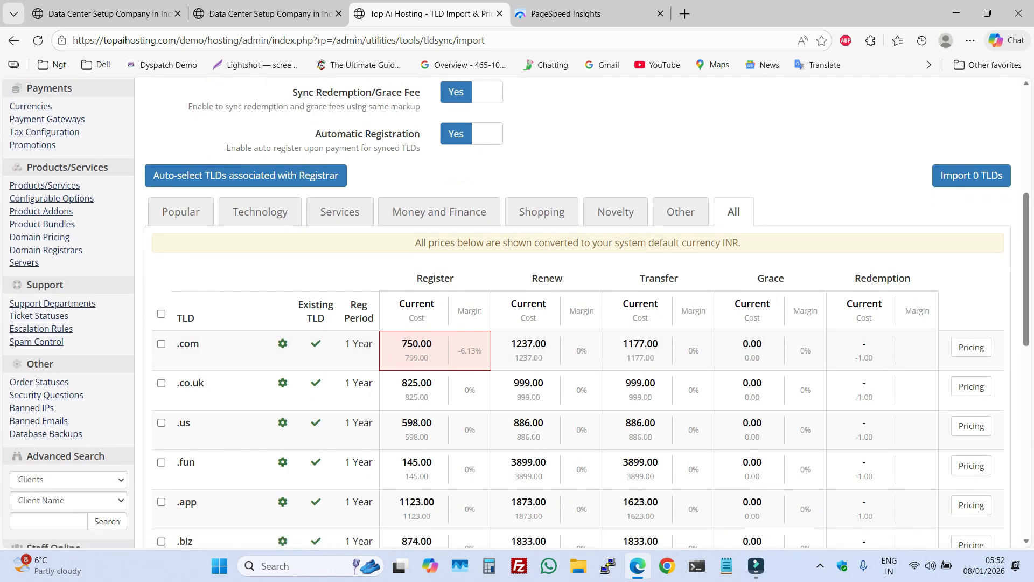
left_click(161, 315)
left_click(245, 175)
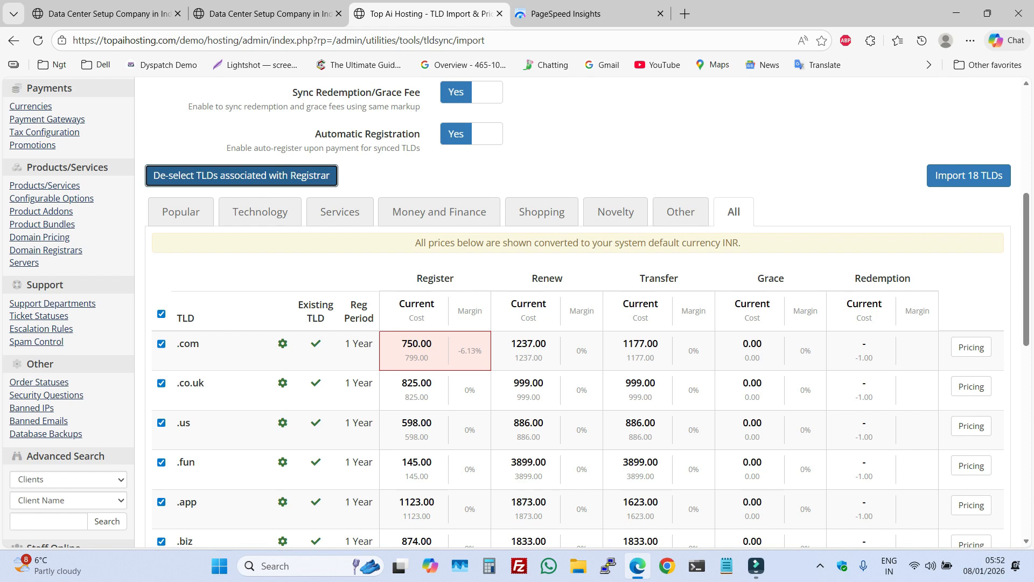
left_click(970, 175)
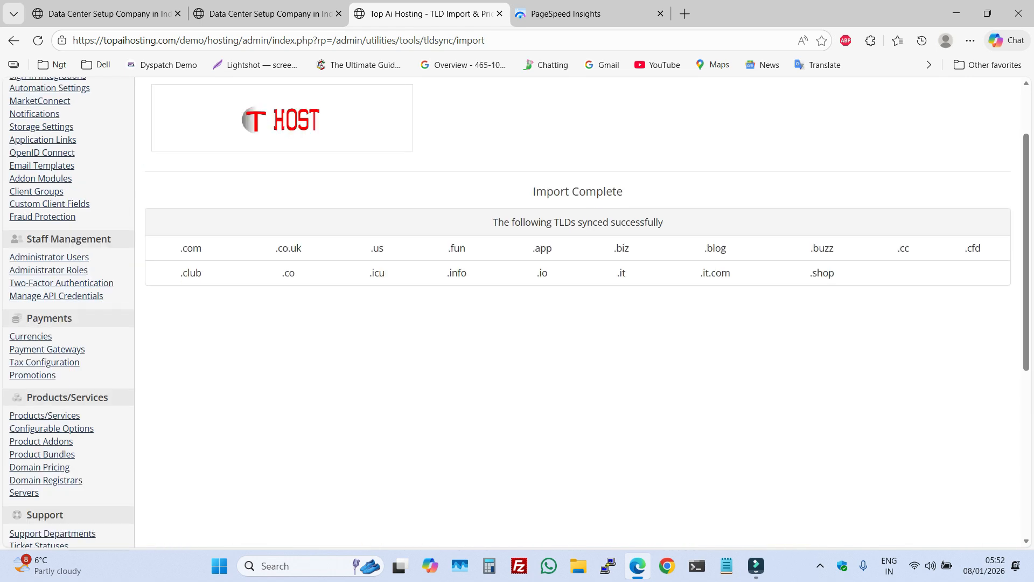
left_click(281, 118)
left_click_drag(1026, 204, 1026, 162)
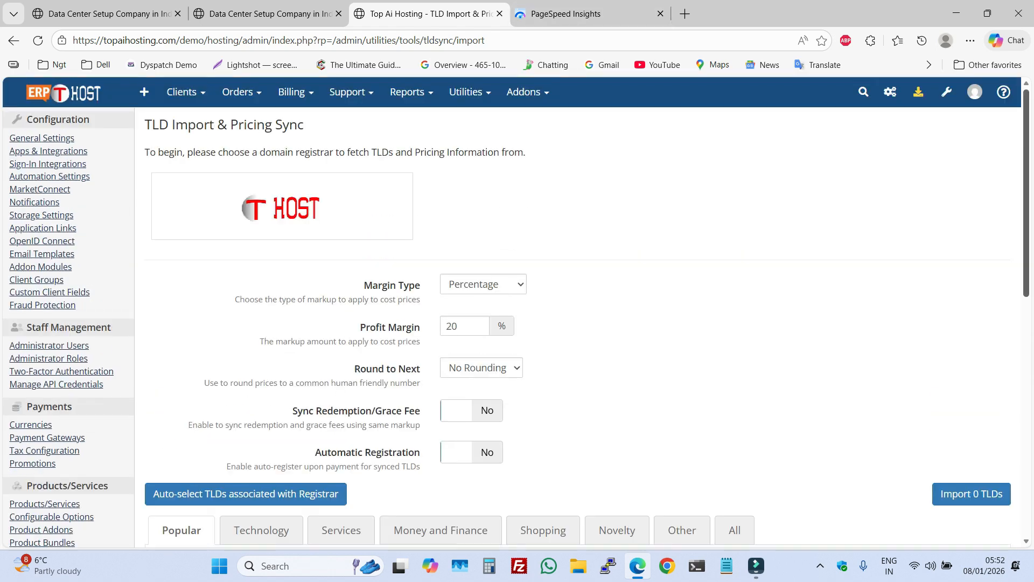
Start creating a new promotion in the Promotions and Coupons system settings
left_click(947, 91)
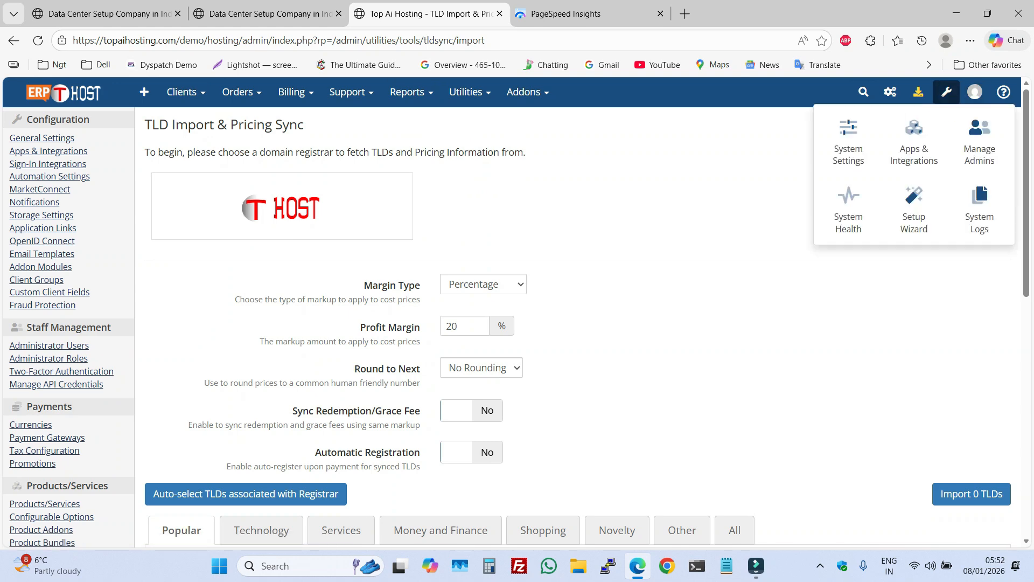
left_click(849, 141)
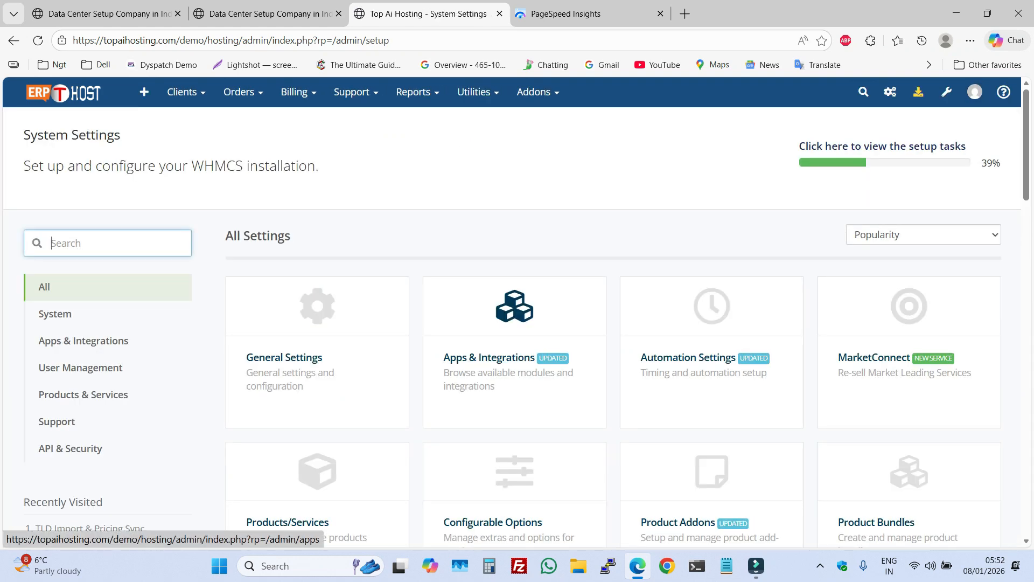
scroll(517, 313, "down", 9)
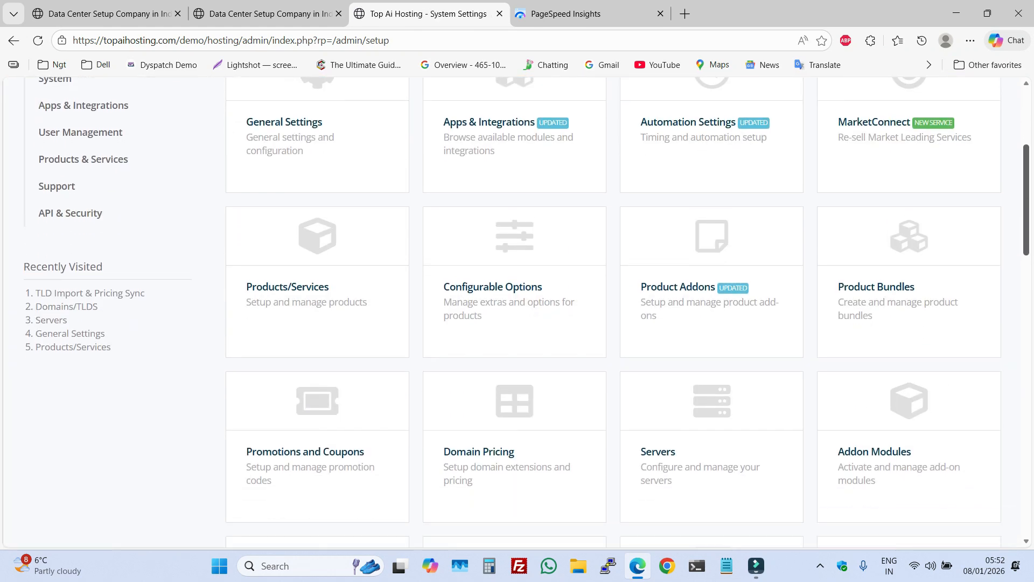
left_click(317, 205)
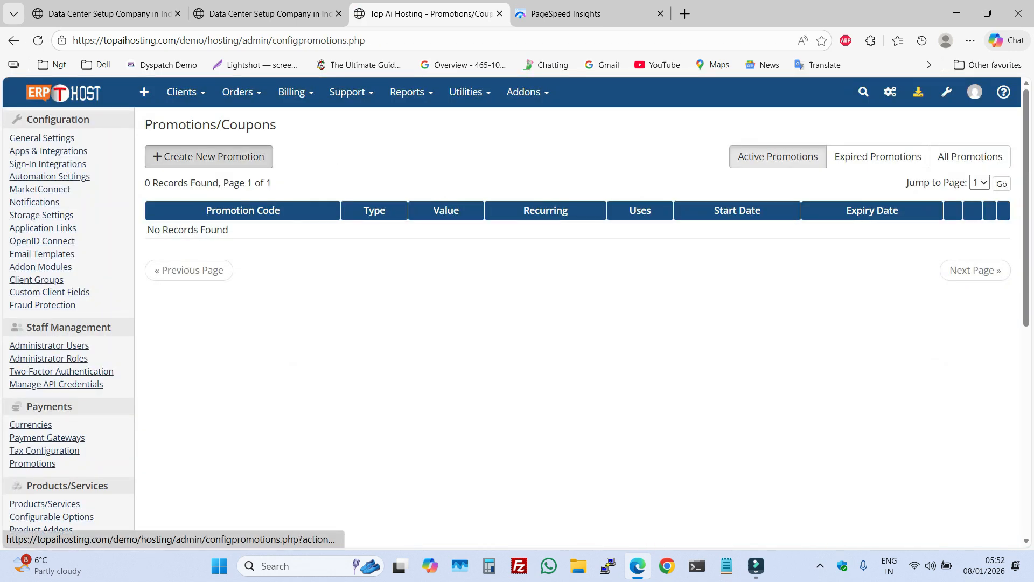
left_click(209, 156)
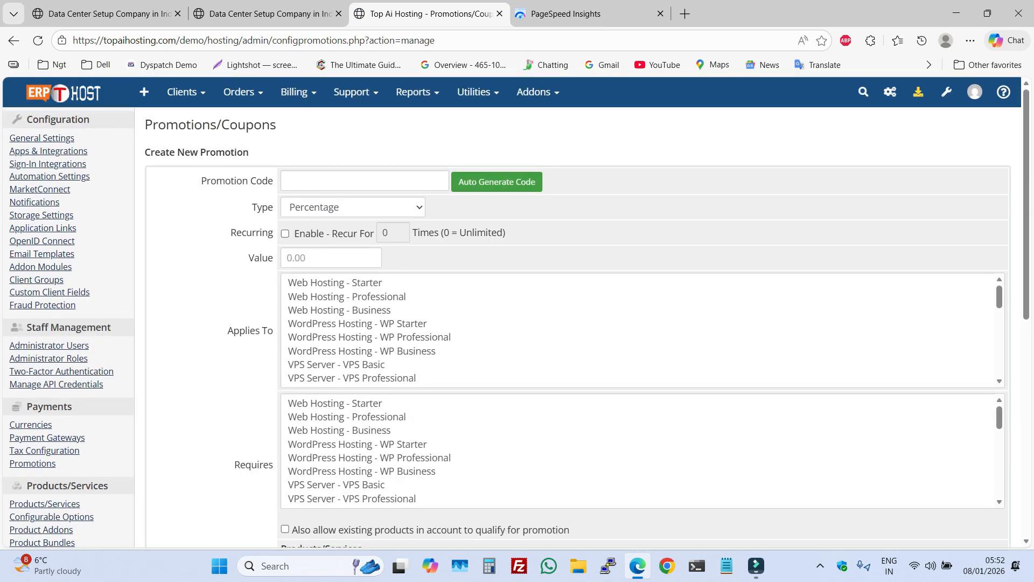
Try the custom promotion code OFF20 in place of an auto-generated one, and clear it
left_click(497, 182)
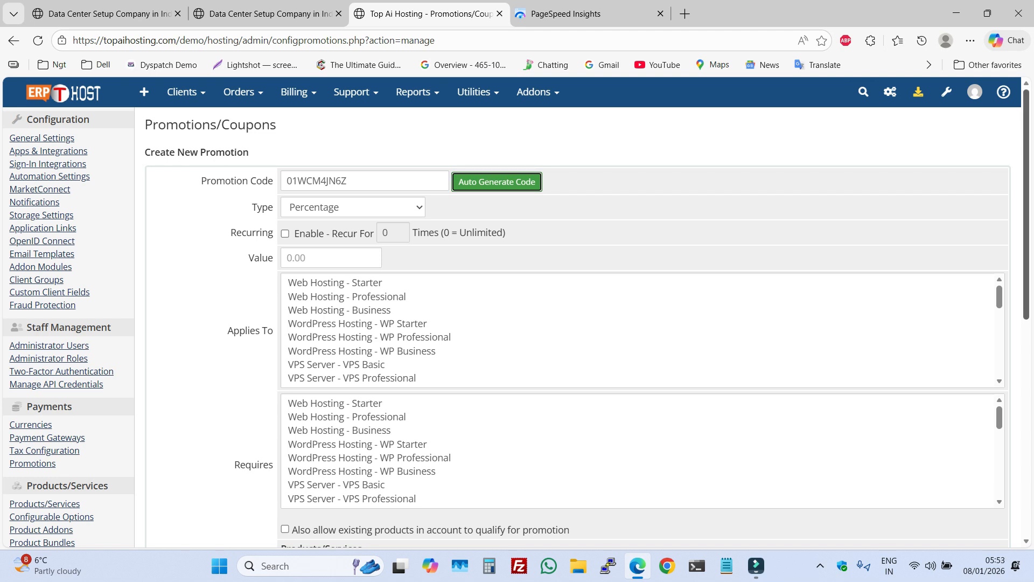
left_click_drag(1027, 189, 1026, 220)
left_click_drag(354, 115, 342, 116)
key("ctrl+a")
key("BackSpace")
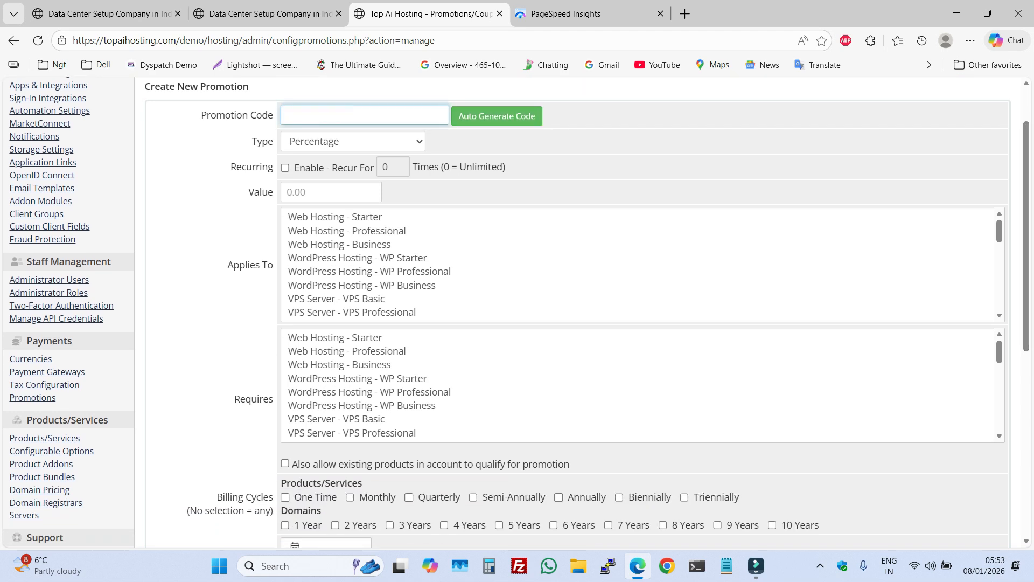
type("OFF20")
key("Tab")
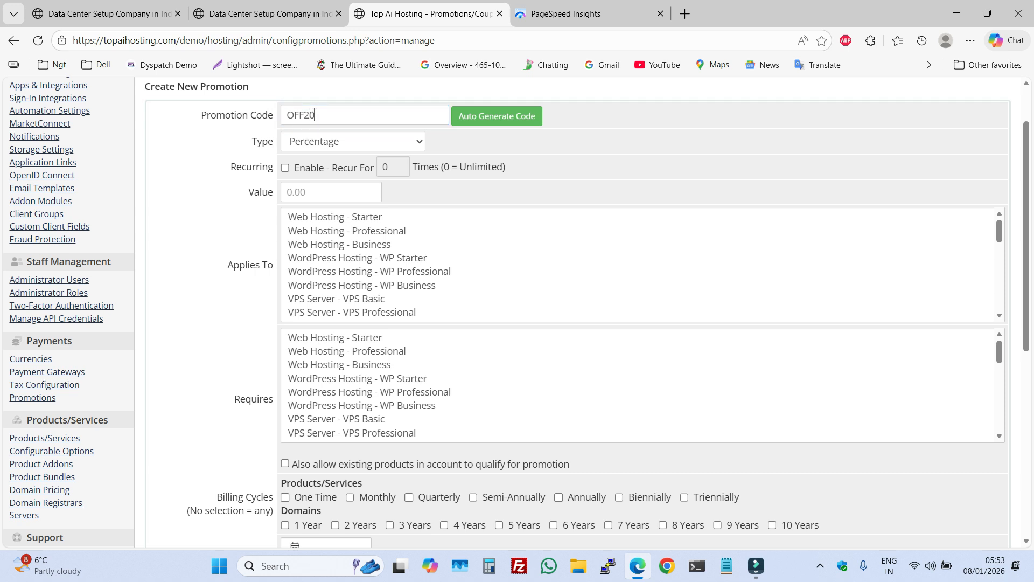
key("ctrl+a")
key("BackSpace")
Auto-generate the promotion code, look over the available discount types and keep Percentage
key("Tab")
key("Return")
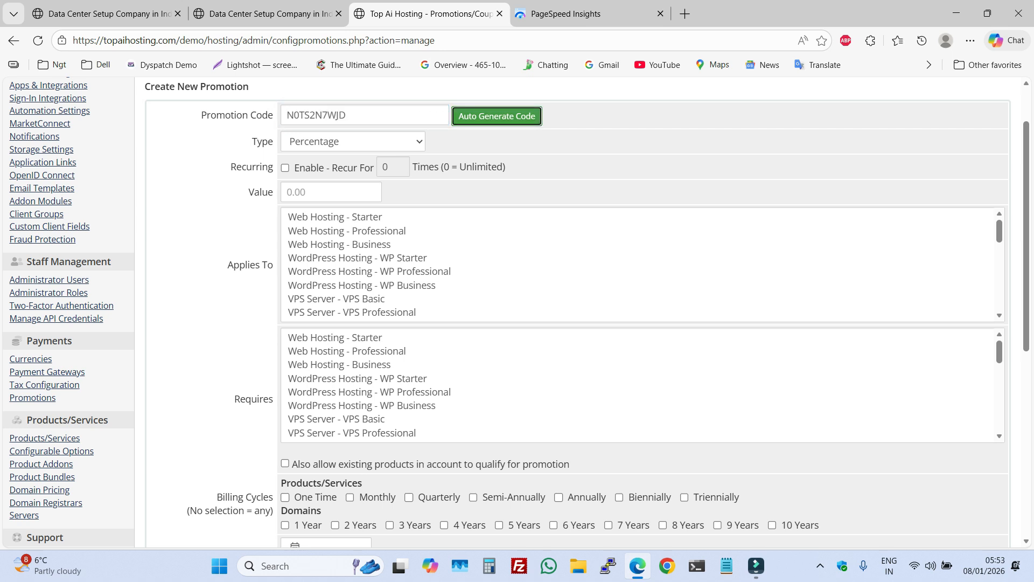
key("Tab")
key("alt+Down")
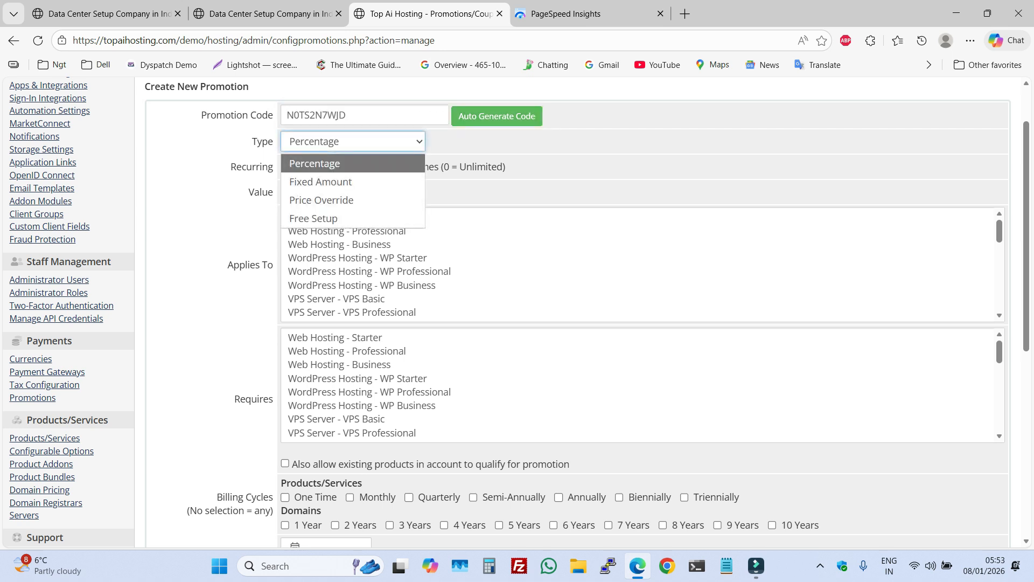
key("Down")
key("Down")
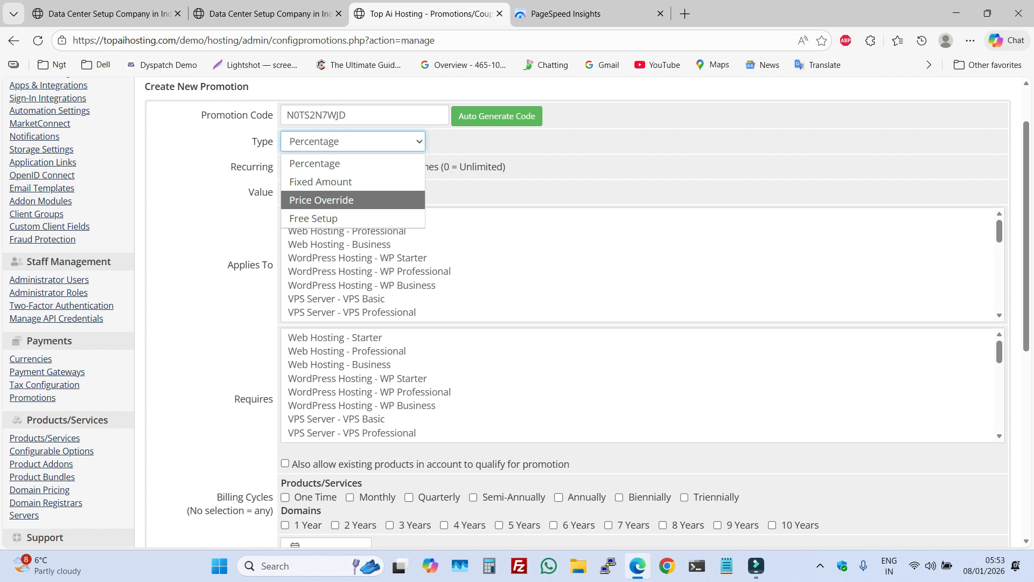
key("Down")
key("Escape")
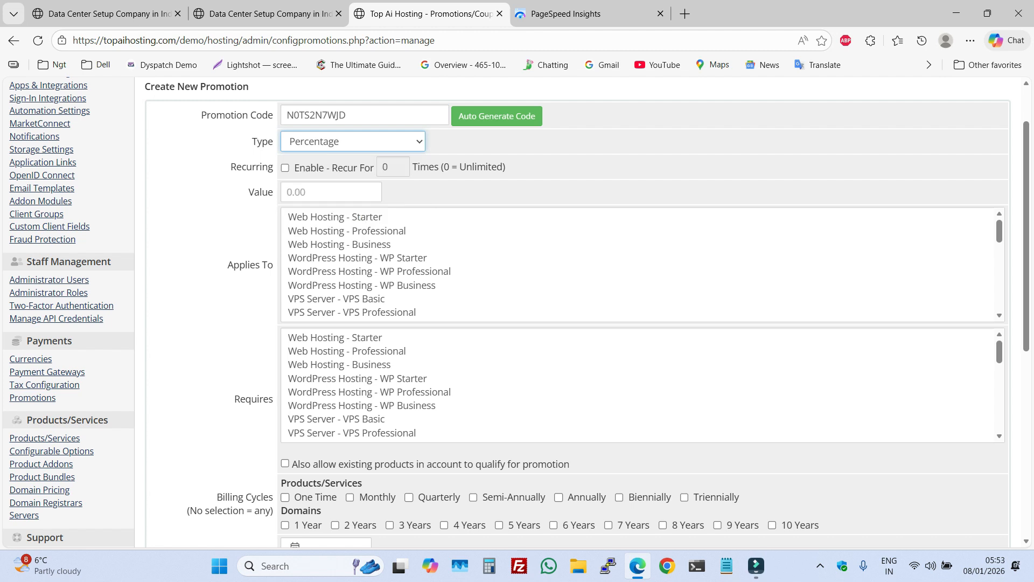
Leave the promotion's recurring option disabled and set its discount value to 10
left_click(285, 169)
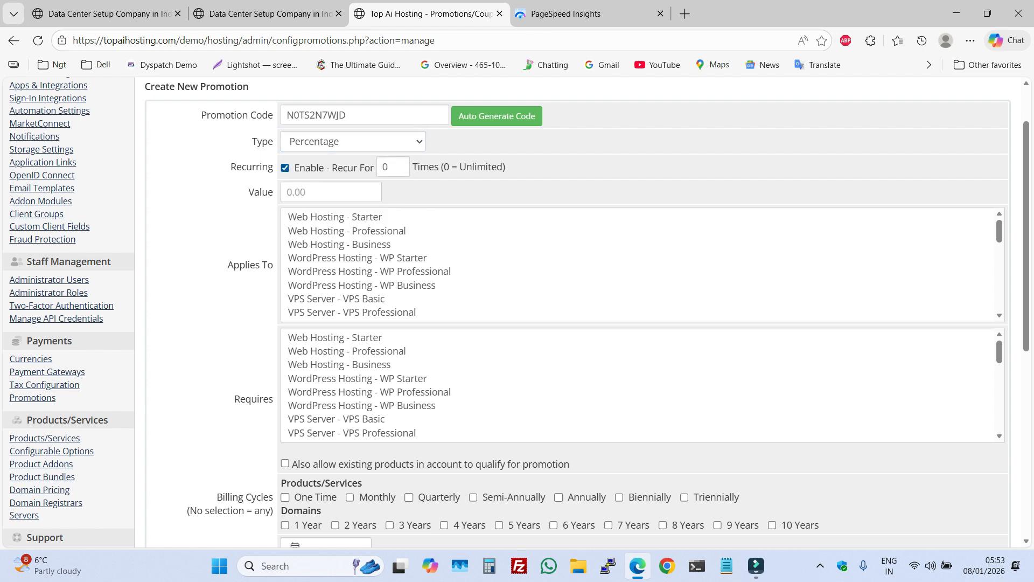
left_click(285, 168)
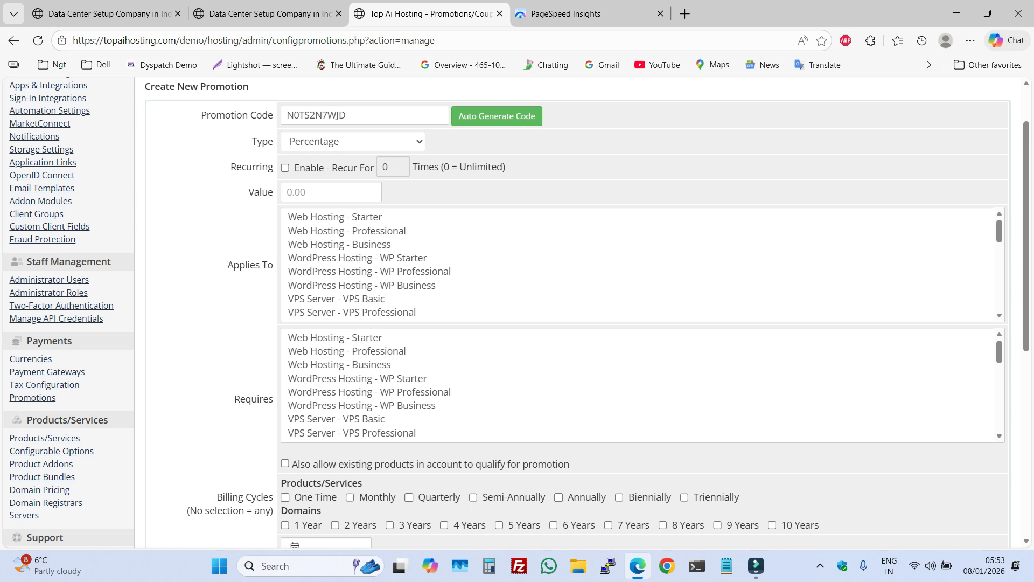
left_click(323, 192)
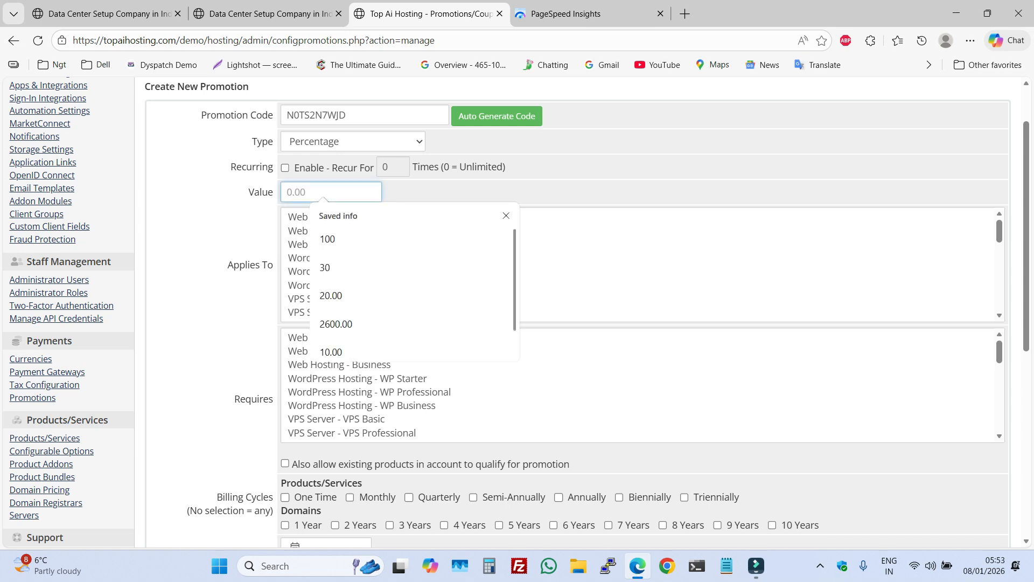
type("10")
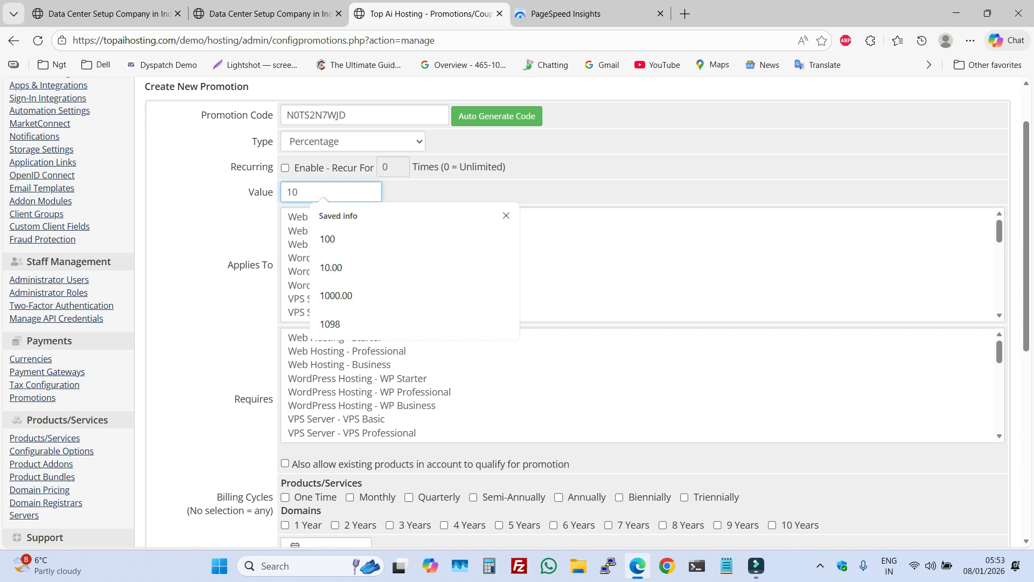
Try applying the promotion to every listed product and domain, and drop that full selection
key("Tab")
left_click(335, 217)
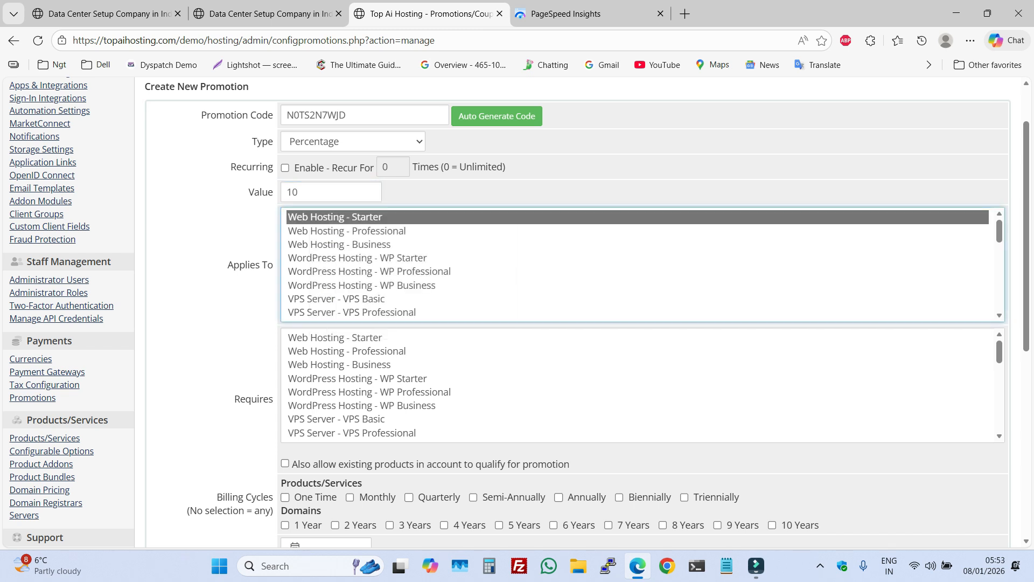
key("ctrl+a")
scroll(635, 264, "down", 7)
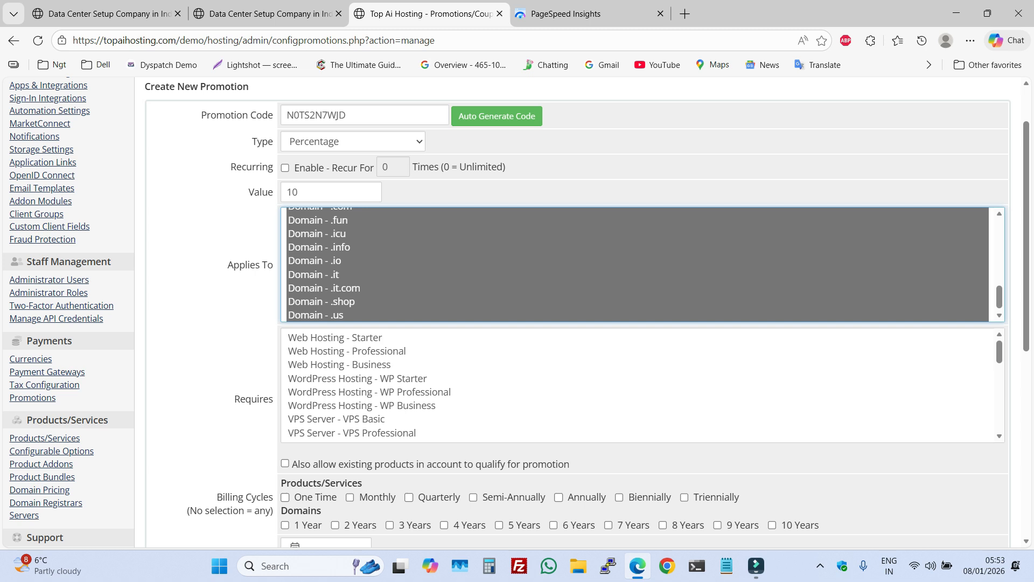
left_click(638, 247)
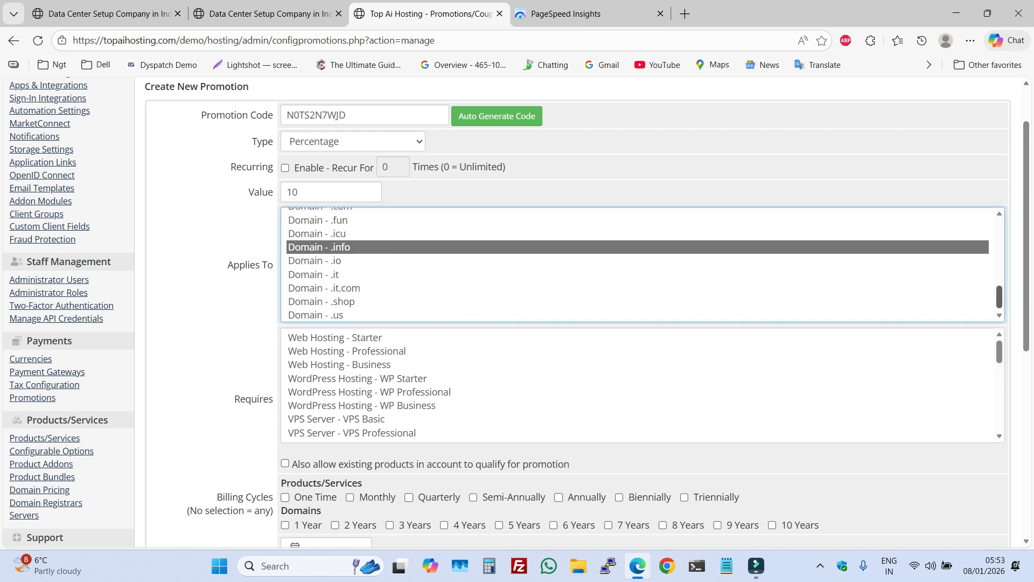
Apply the promotion to the Web Hosting Starter, Professional and Business products
left_click_drag(999, 297, 1000, 230)
left_click(638, 232)
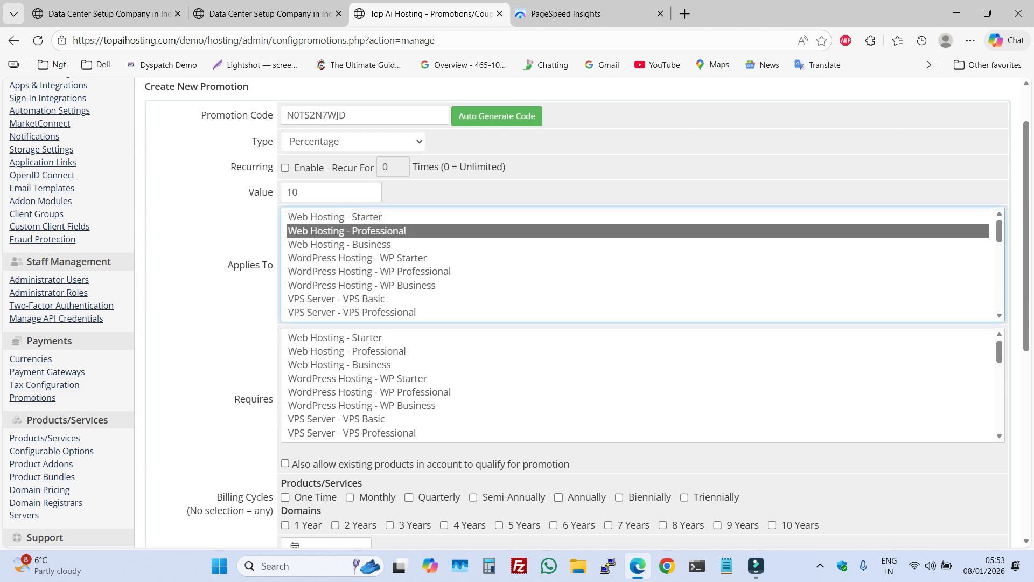
left_click(344, 218, "ctrl")
left_click(345, 244, "ctrl")
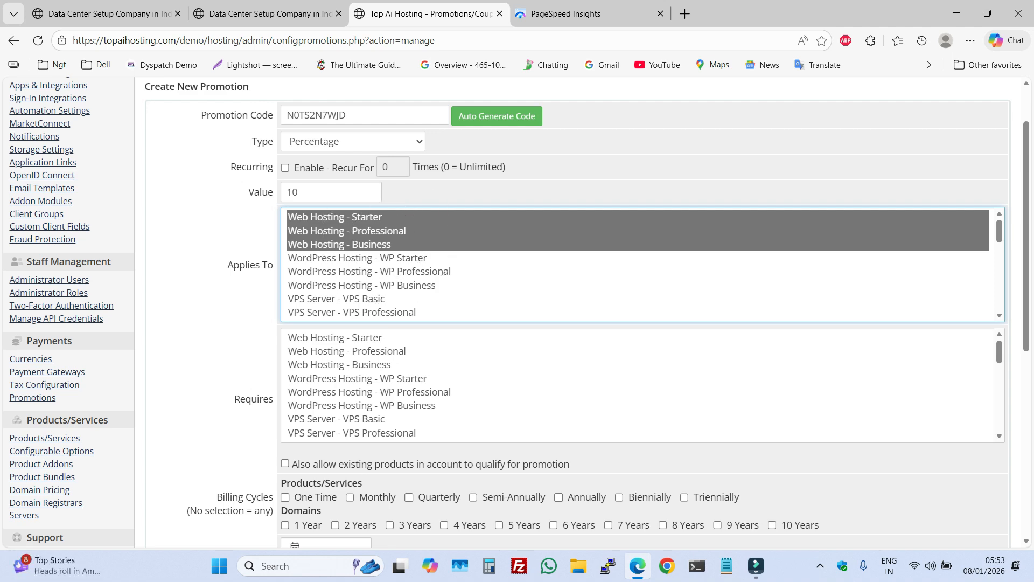
Make Web Hosting Starter, Professional and Business the required products for the promotion
left_click(344, 338)
left_click(345, 351, "ctrl")
left_click(345, 364, "ctrl")
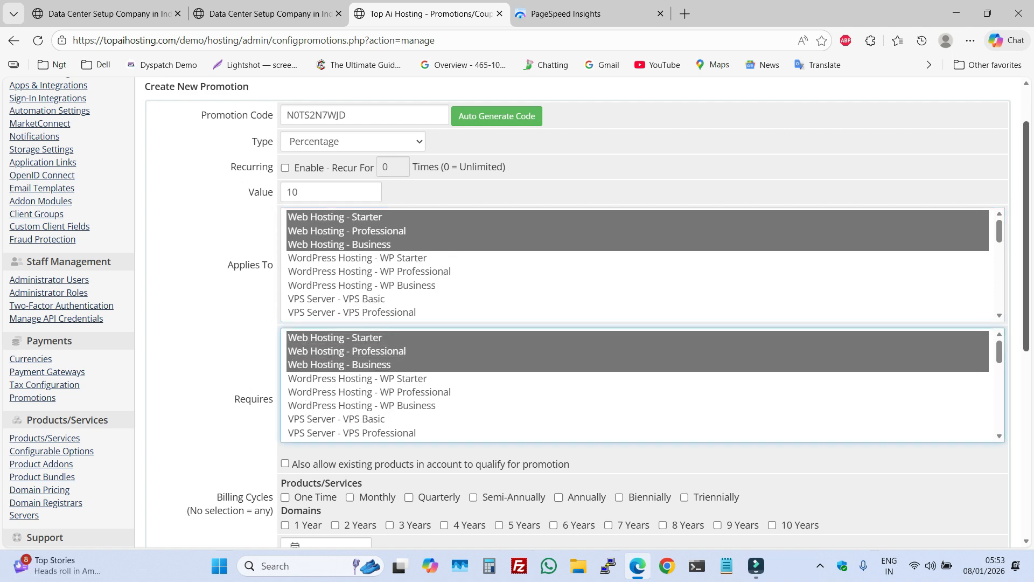
Limit the promotion's product billing cycles to Semi-Annually, Annually, Biennially and Triennially
scroll(641, 312, "down", 5)
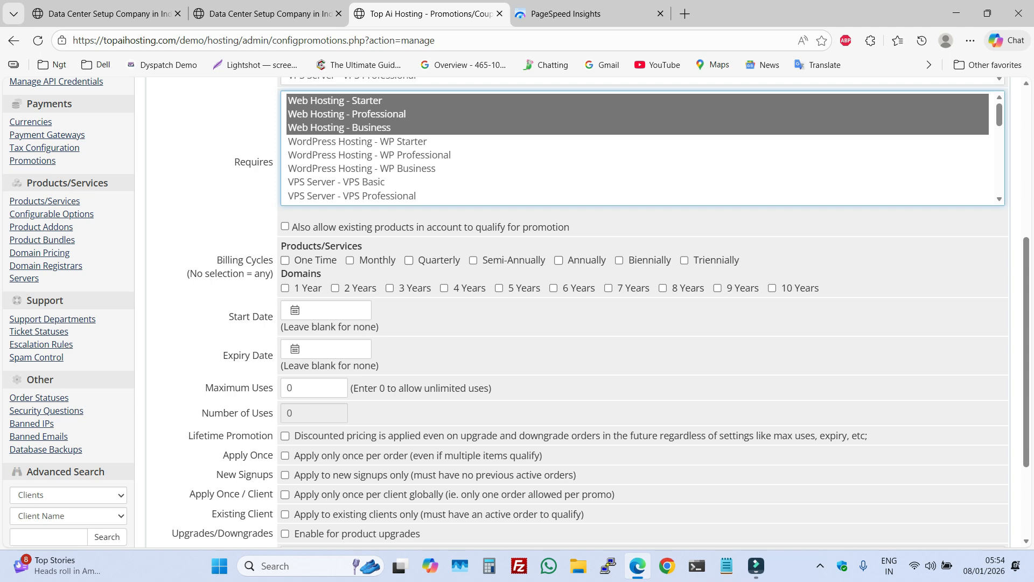
left_click(559, 260)
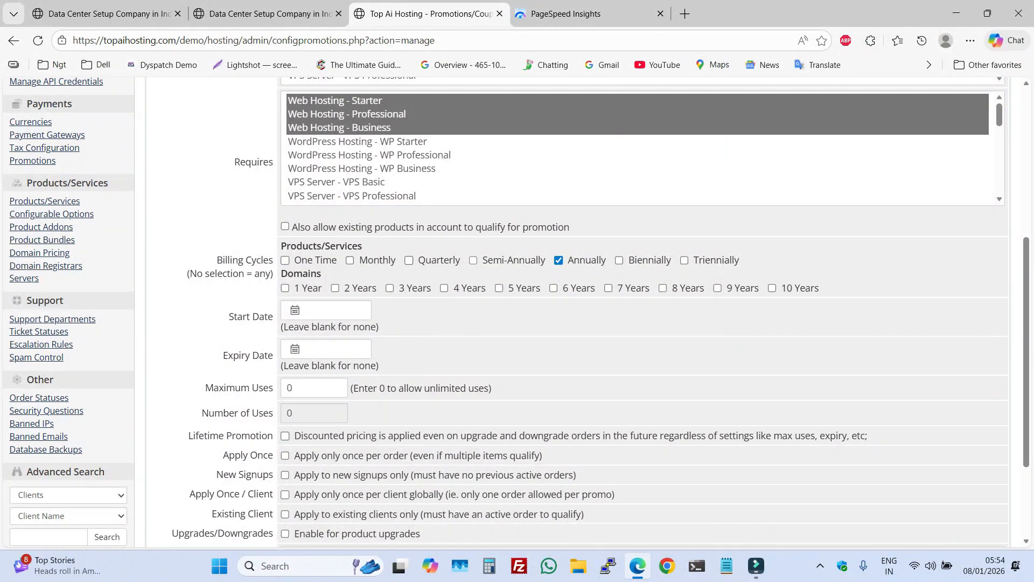
left_click(473, 260)
left_click(620, 260)
left_click(684, 260)
Set the promotion's start date to 15/01/2026 and its expiry date to 31/01/2026
scroll(1026, 350, "down", 3)
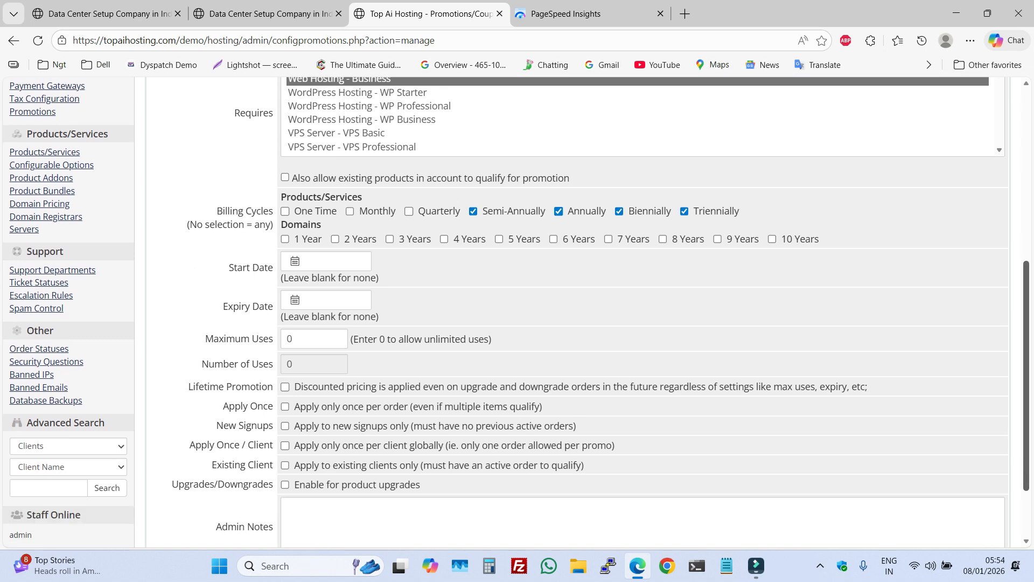
left_click(333, 191)
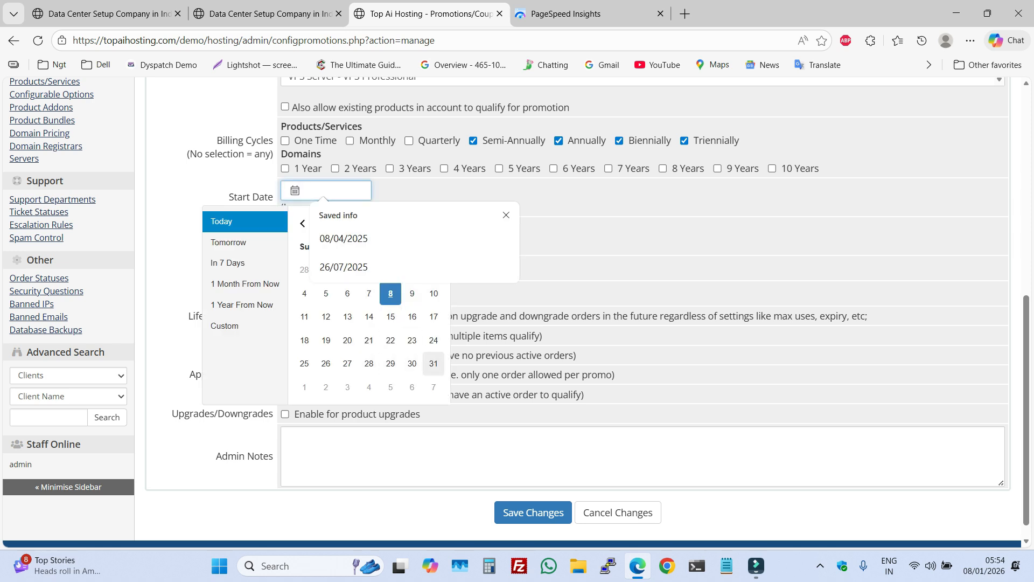
left_click(391, 316)
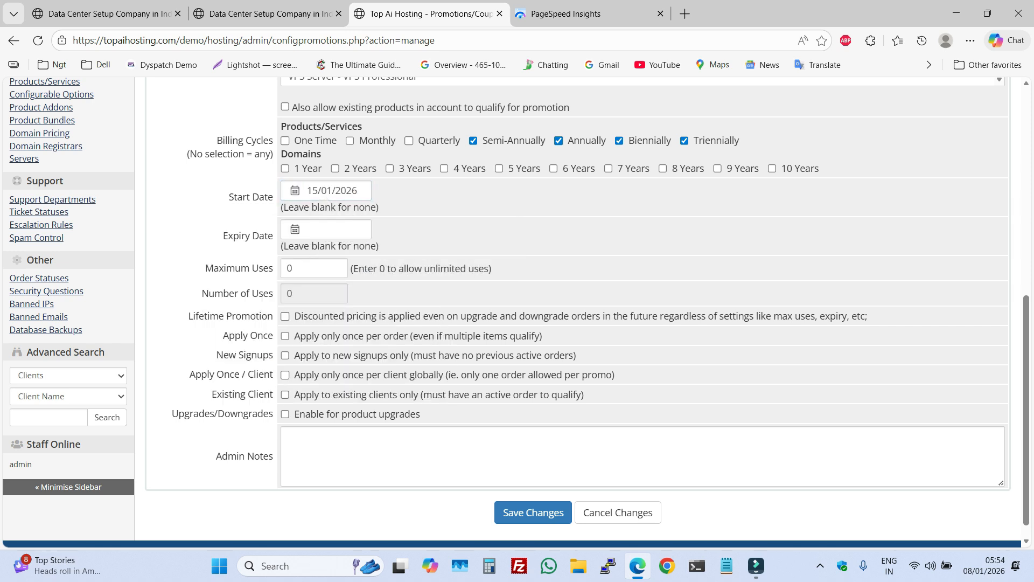
left_click(333, 230)
left_click(434, 402)
Change the promotion's start date to 25/01/2026 and its expiry date to 26/01/2026
left_click(326, 190)
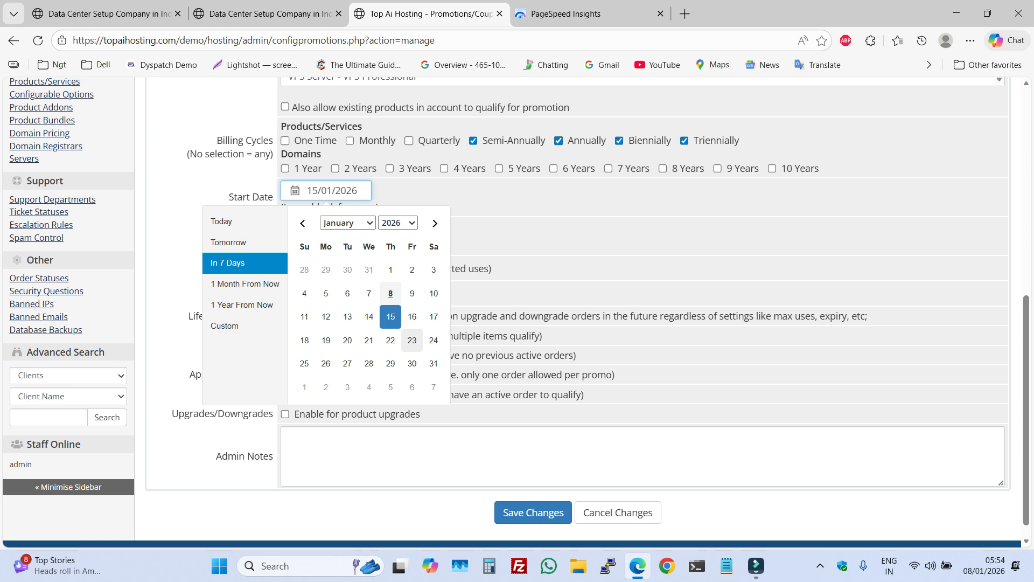
left_click(304, 363)
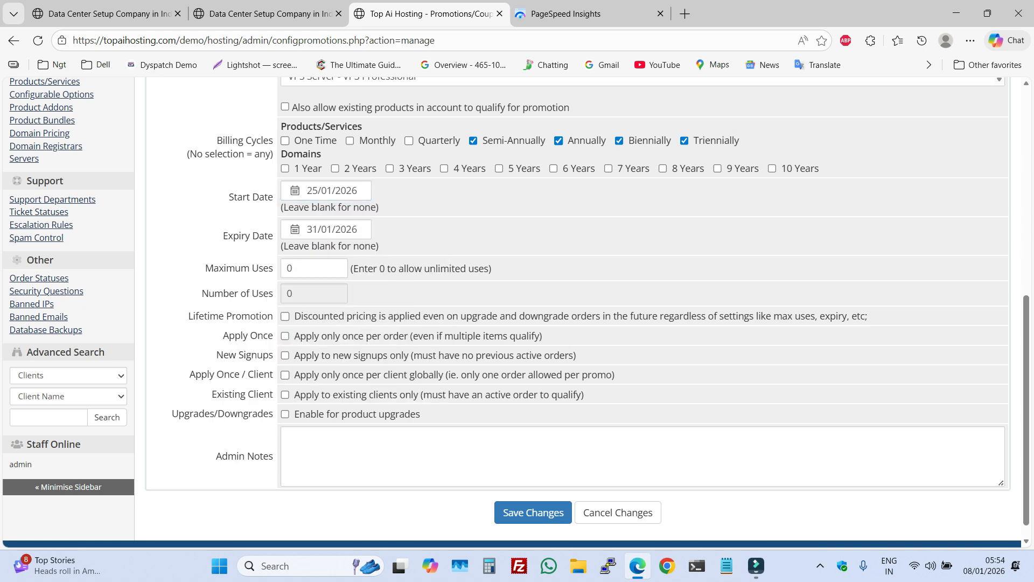
left_click(319, 229)
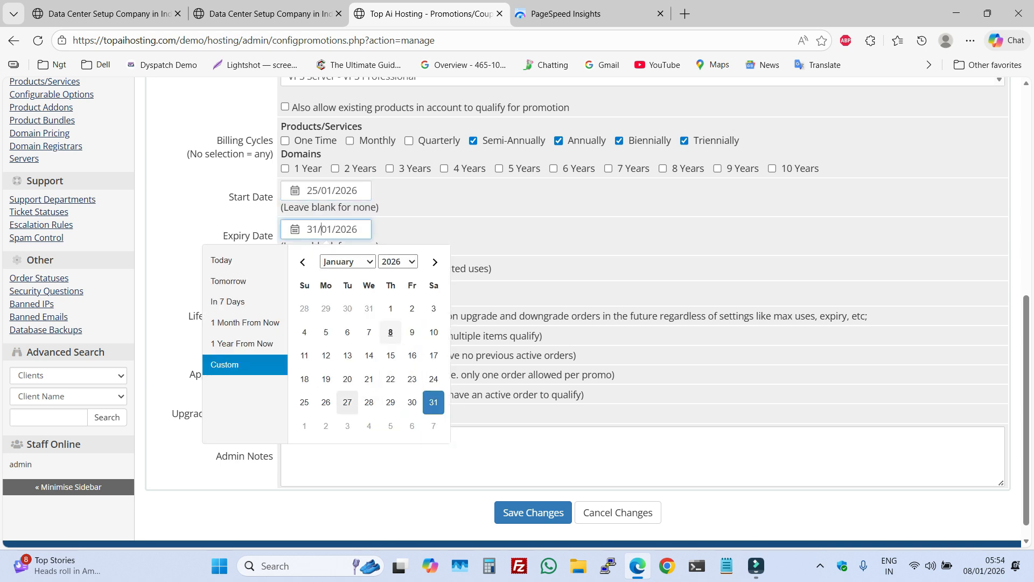
left_click(326, 402)
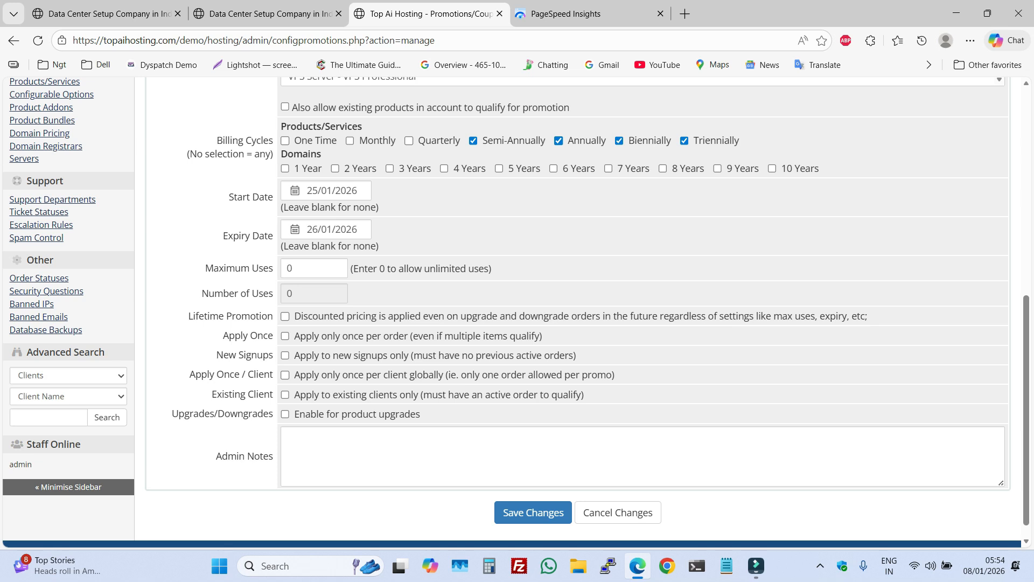
Set the promotion's maximum uses to 100
double_click(305, 268)
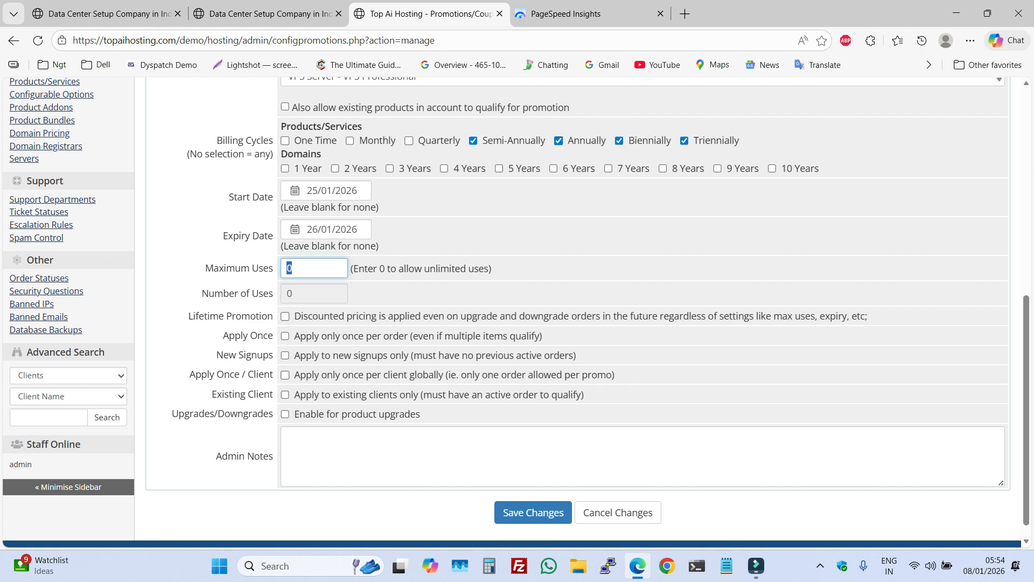
type("100")
key("ctrl+a")
Try the New Signups, Existing Client and Apply Once / Client restrictions, turning each off again
left_click(285, 355)
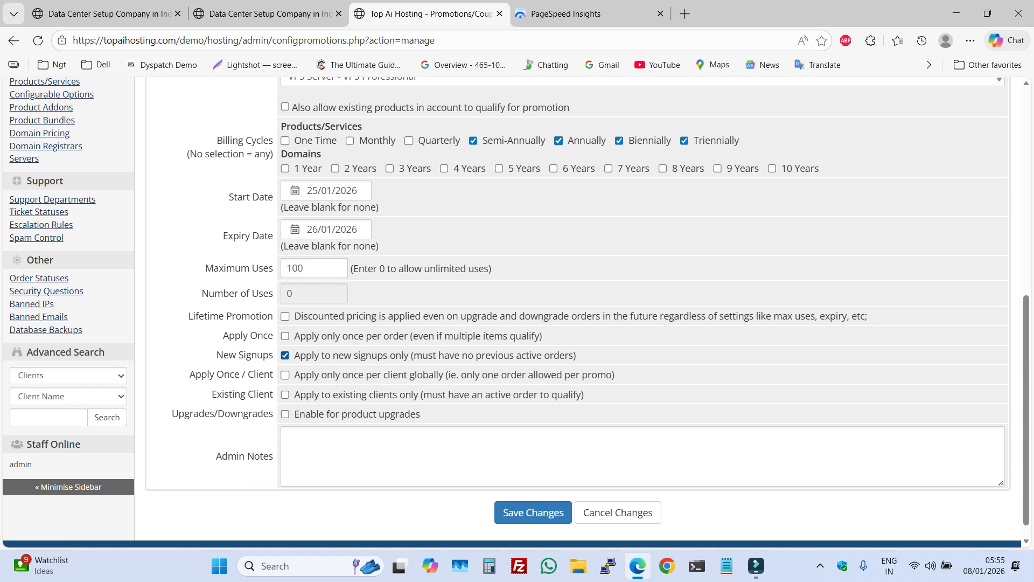
left_click(285, 356)
left_click(285, 395)
left_click(285, 394)
left_click(285, 375)
left_click(285, 375)
Enable the promotion for product upgrades to look over the upgrade options, and disable it again
left_click(285, 413)
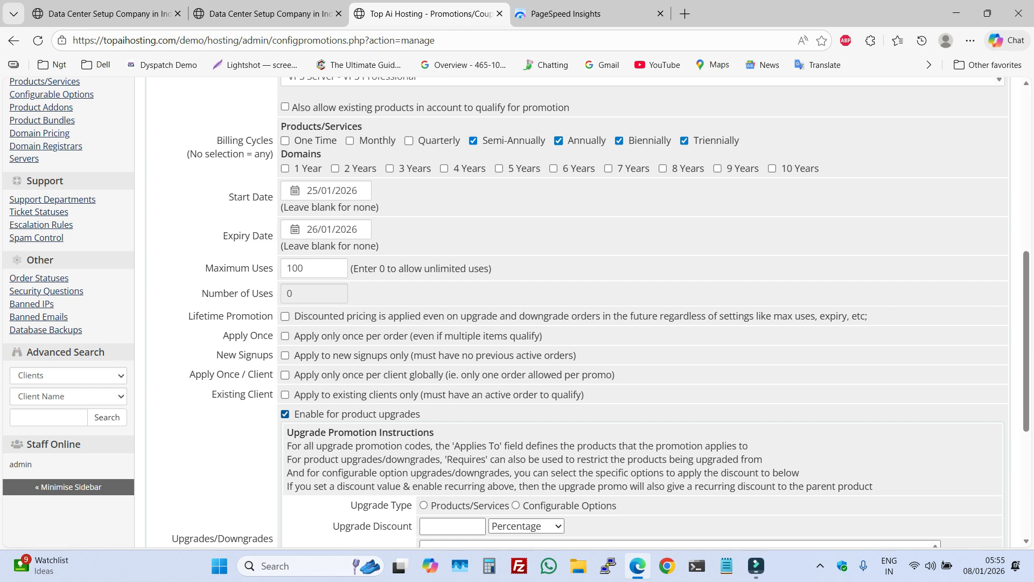
scroll(589, 312, "down", 3)
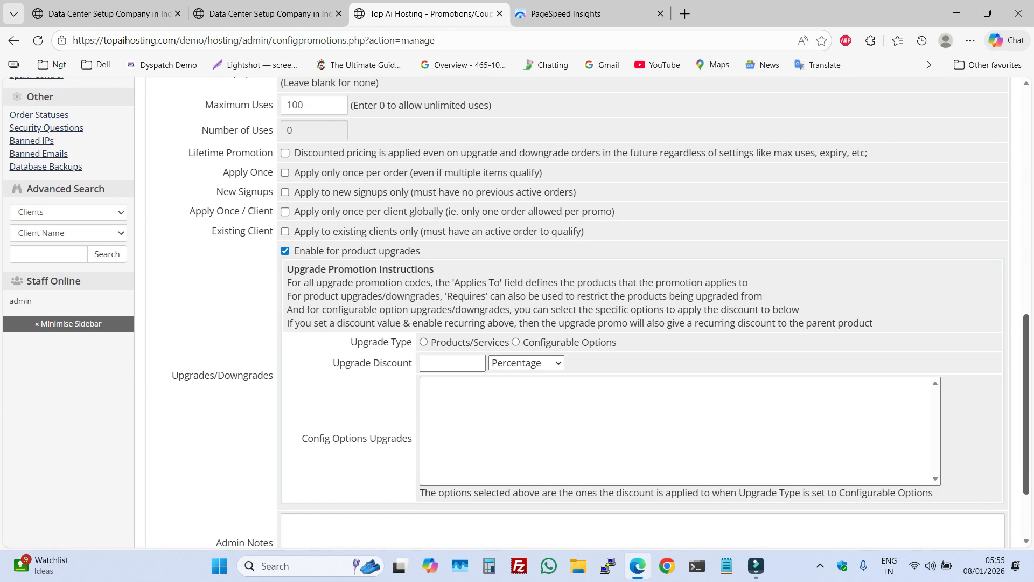
left_click(285, 246)
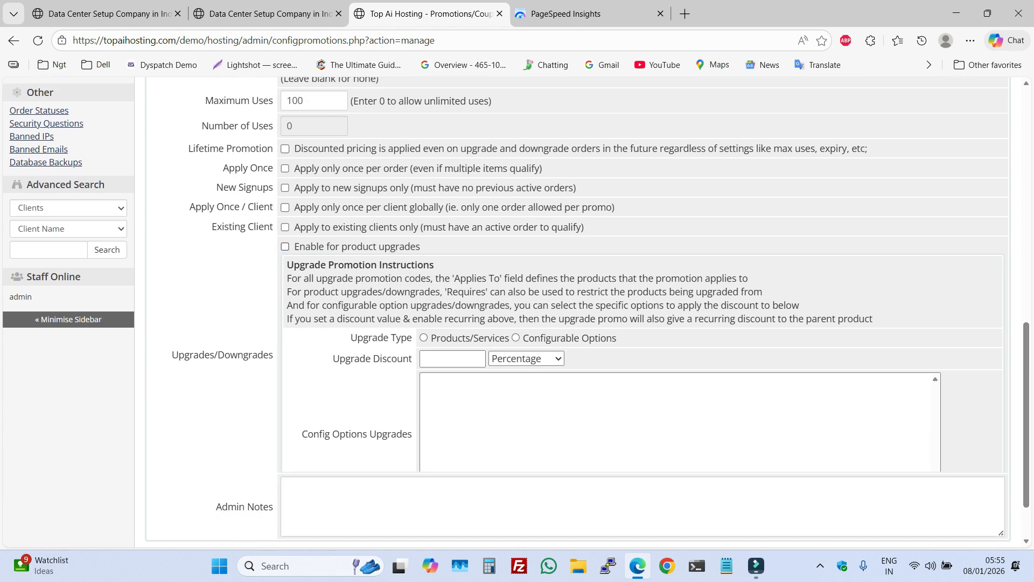
Leave the admin notes empty and save the new promotion
left_click(288, 417)
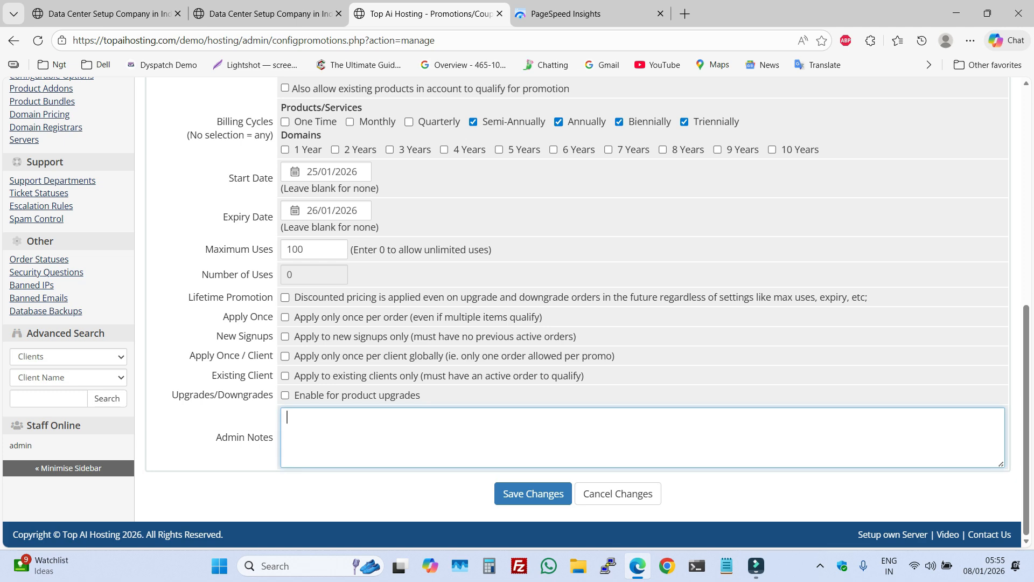
mouse_move(1027, 420)
left_mouse_down()
mouse_move(1026, 202)
mouse_move(1026, 420)
left_mouse_up()
left_click(533, 493)
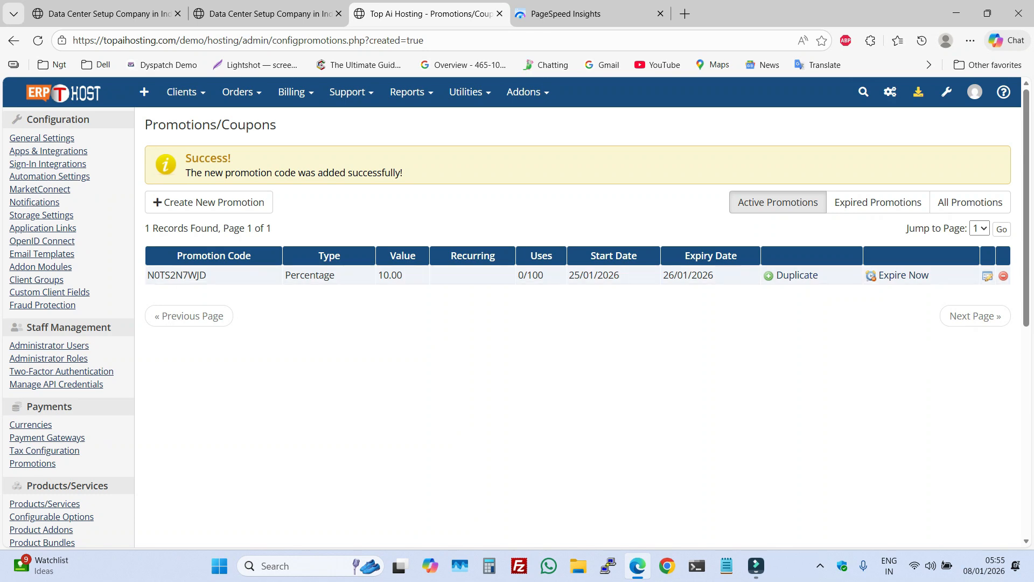
Open the saved promotion for editing and change its start date to 08/01/2026
left_click(988, 276)
left_click_drag(1026, 204, 1026, 421)
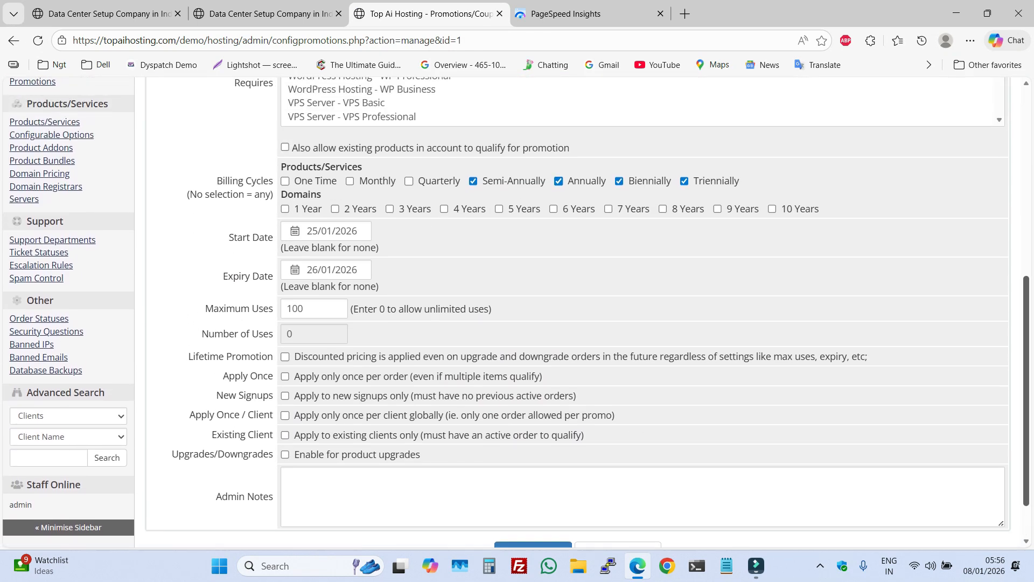
scroll(516, 312, "up", 4)
left_click(322, 403)
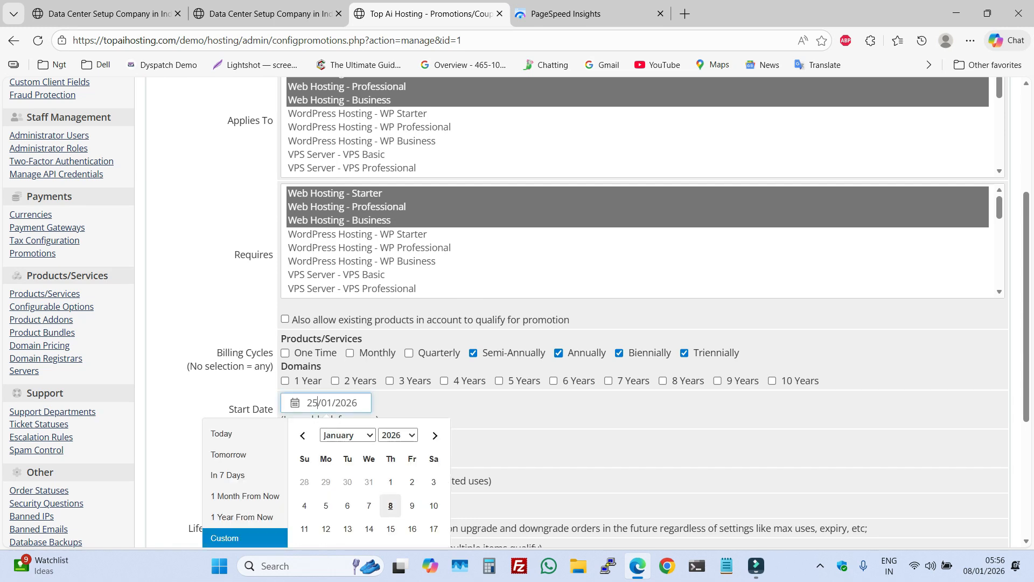
left_click(391, 506)
scroll(641, 312, "down", 4)
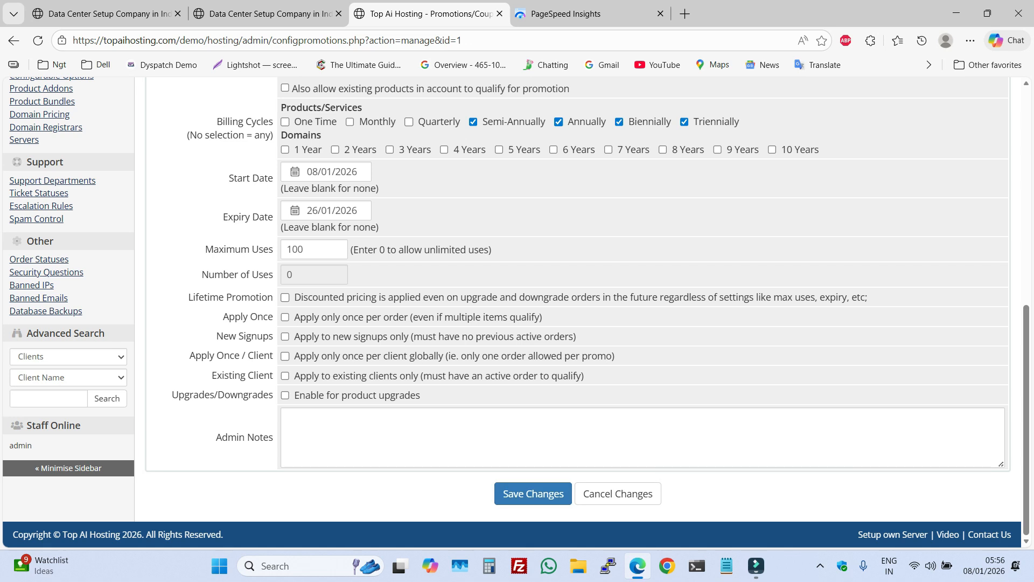
Clear the promotion's start and expiry dates, keep all domain billing years unselected, and save the changes
left_click(332, 172)
key("ctrl+a")
key("BackSpace")
left_click(554, 150)
left_click(332, 210)
key("ctrl+a")
key("BackSpace")
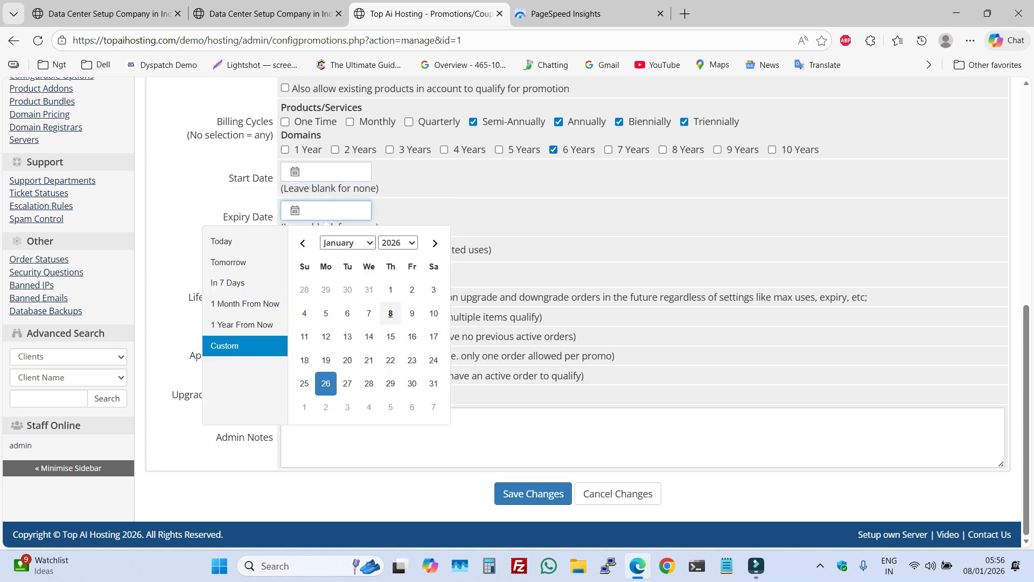
left_click(554, 149)
left_click(534, 493)
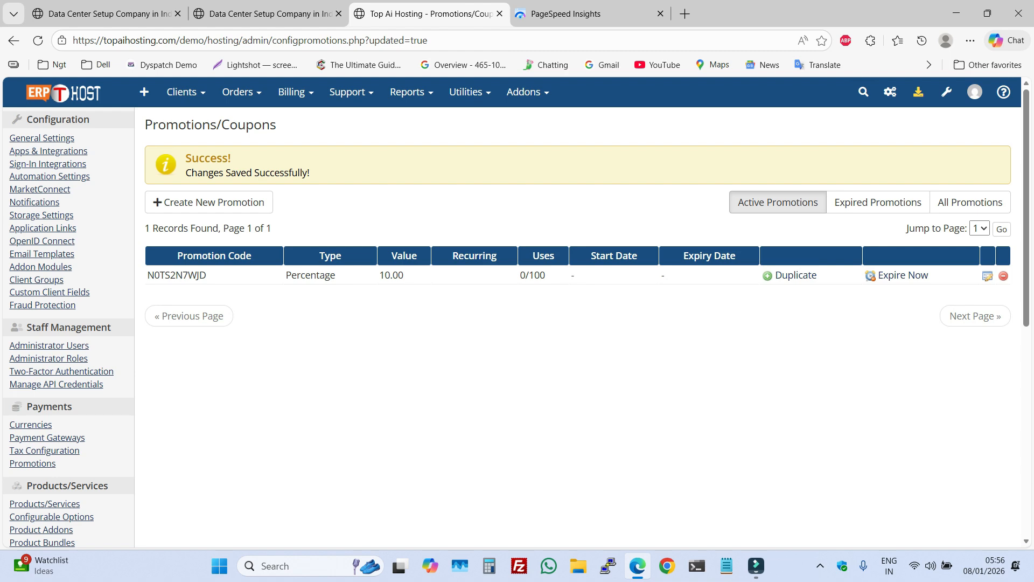
Return to the system settings overview, look through the available settings and open Support Departments
left_click(947, 92)
left_click(847, 141)
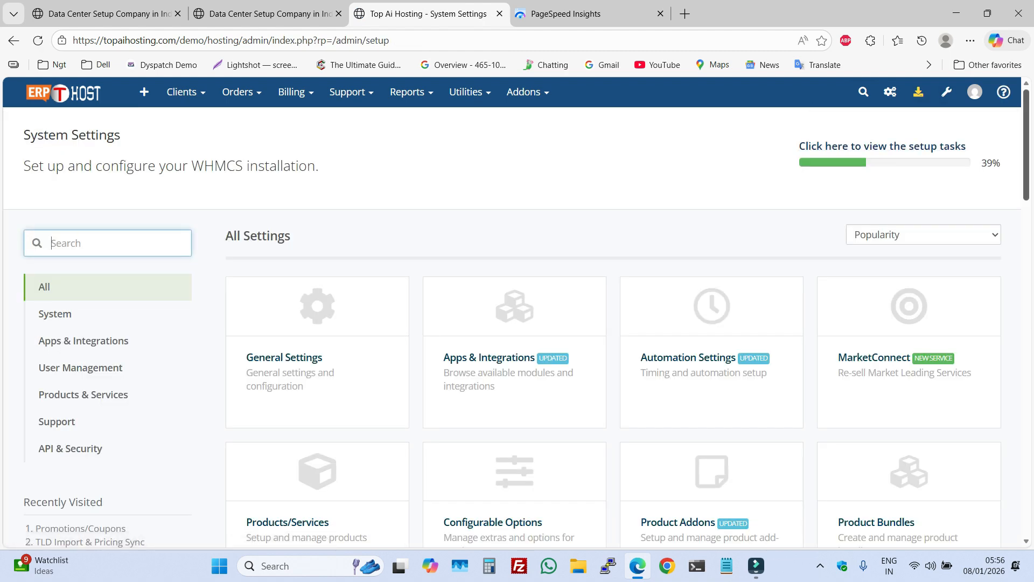
scroll(517, 313, "down", 8)
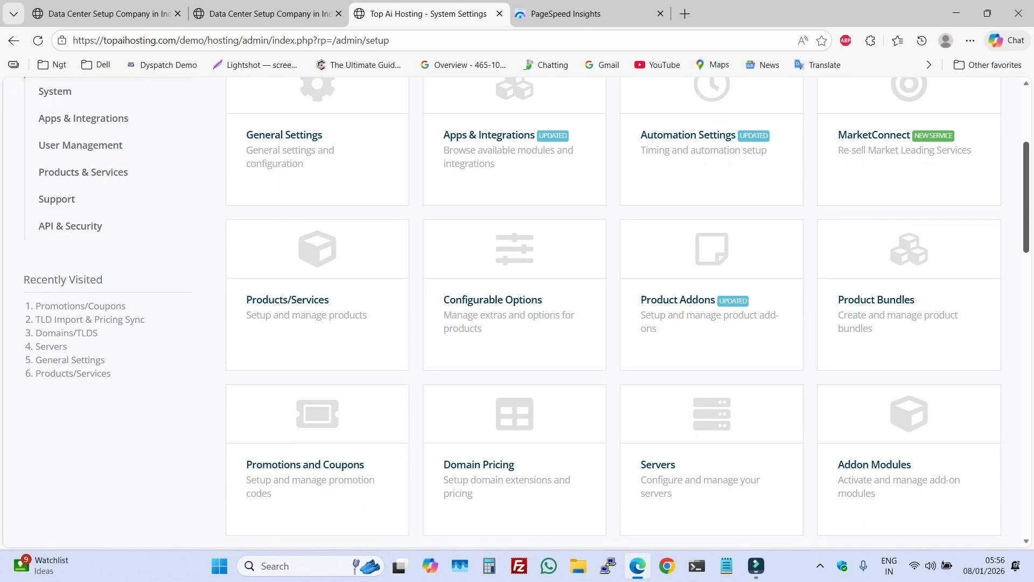
scroll(613, 315, "down", 5)
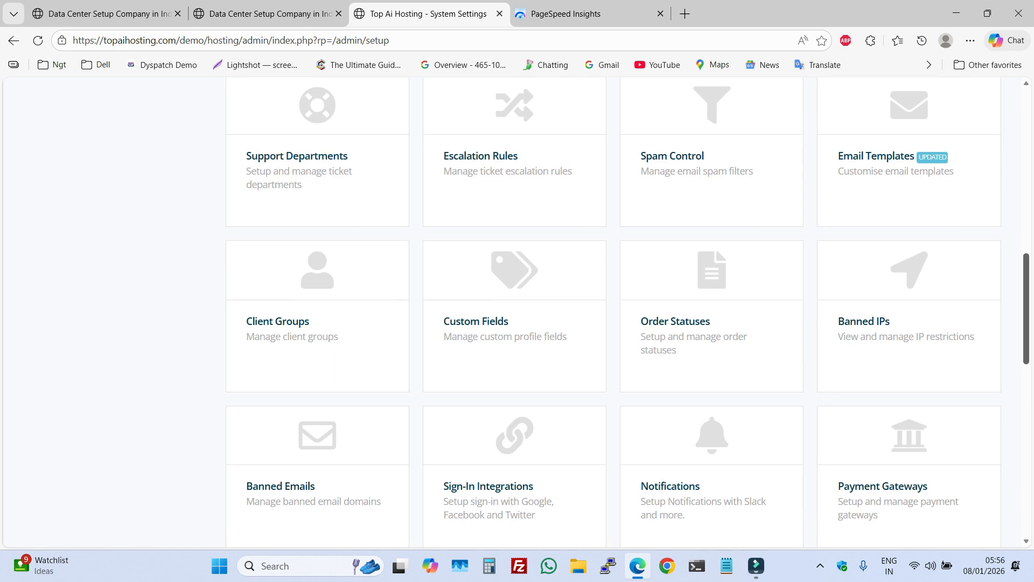
scroll(627, 307, "up", 1)
scroll(627, 308, "down", 4)
scroll(627, 307, "up", 6)
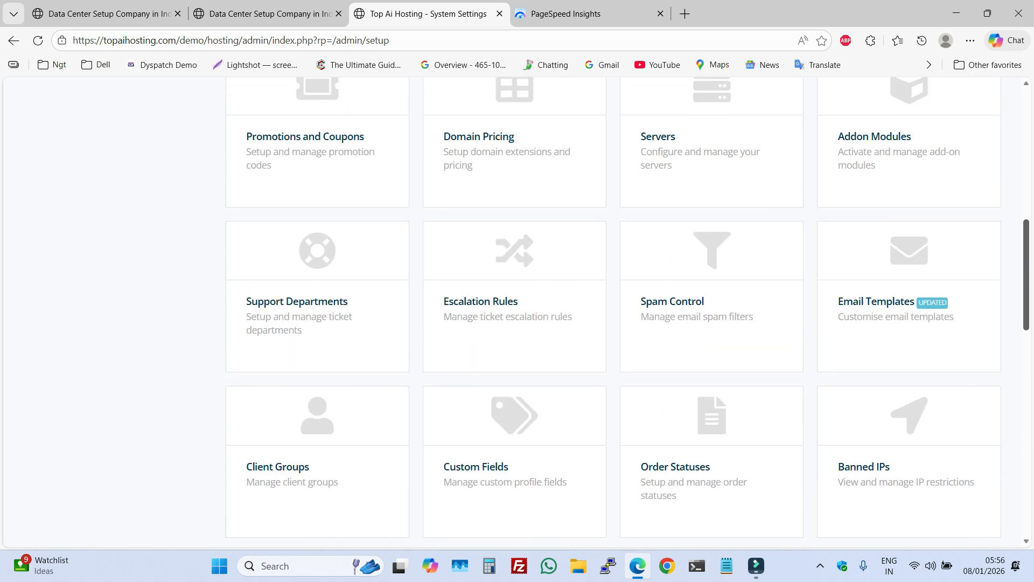
left_click(318, 302)
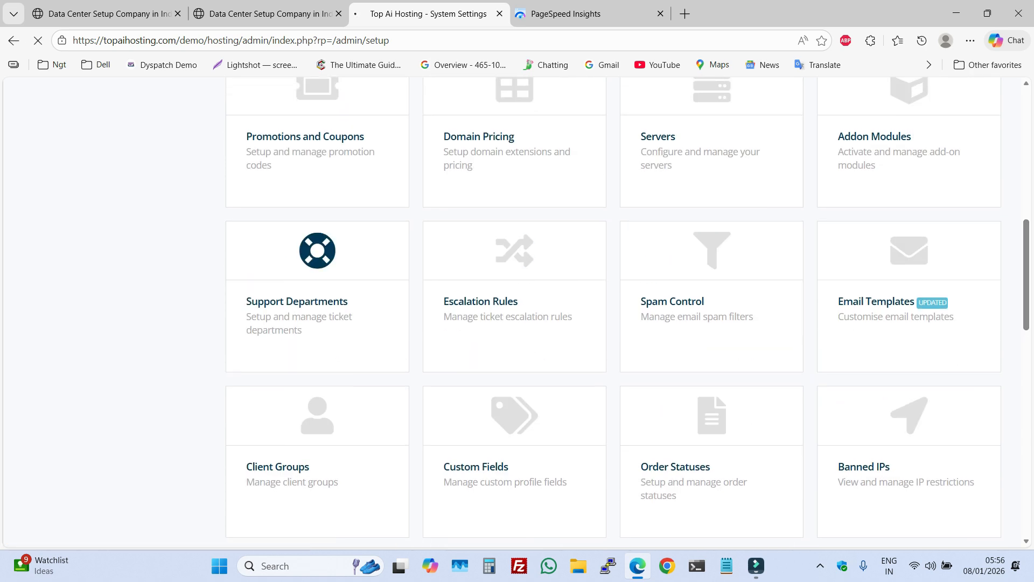